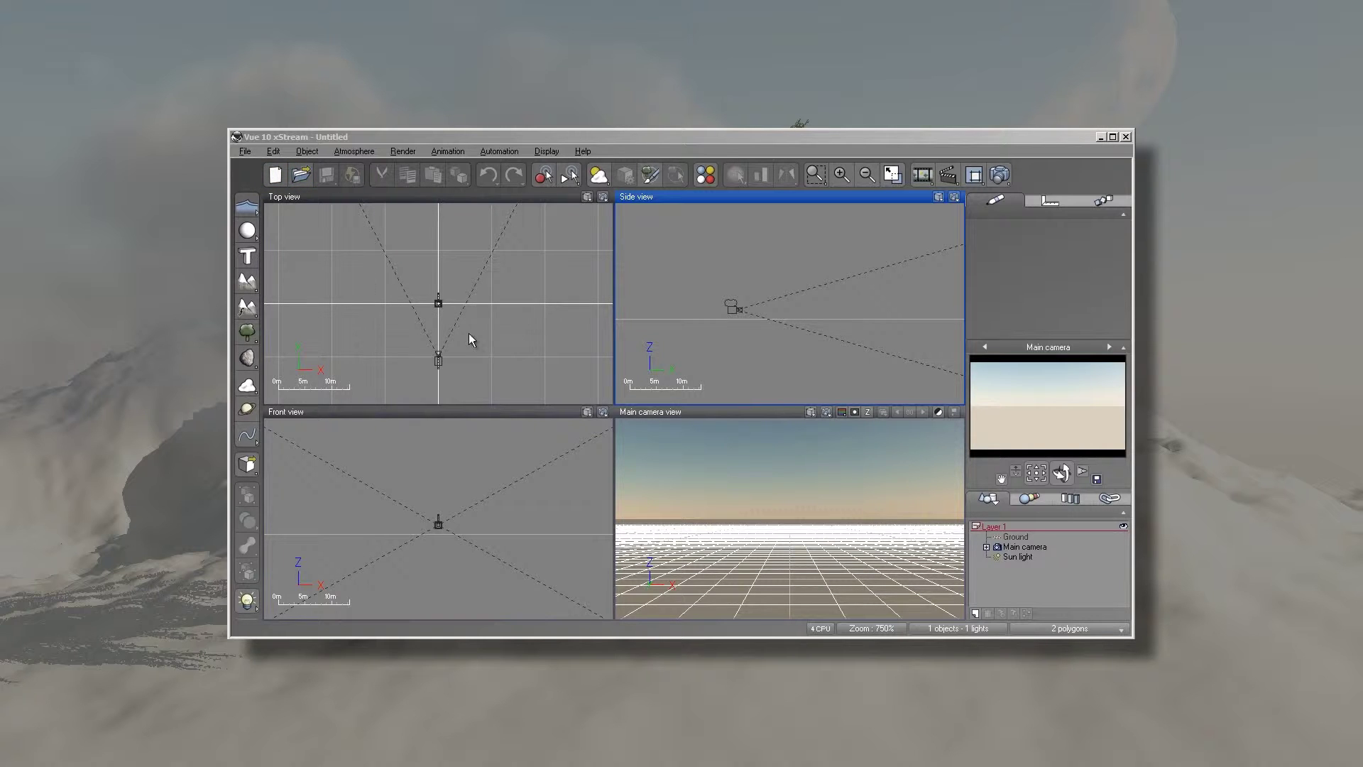
Add a terrain and push it back away from the camera in Top view.
{"action": "left_click", "coordinate": [247, 284]}
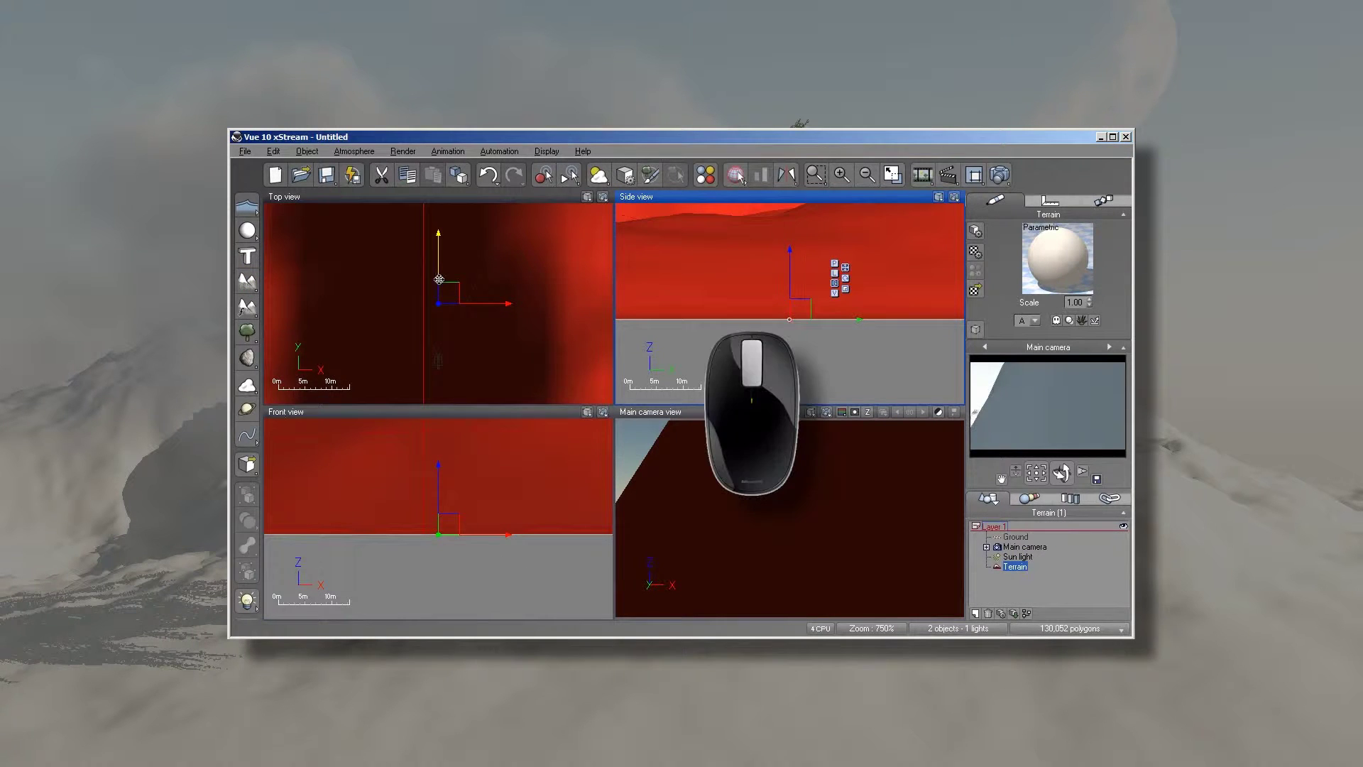
{"action": "scroll", "coordinate": [516, 297], "scroll_direction": "down", "scroll_amount": 10}
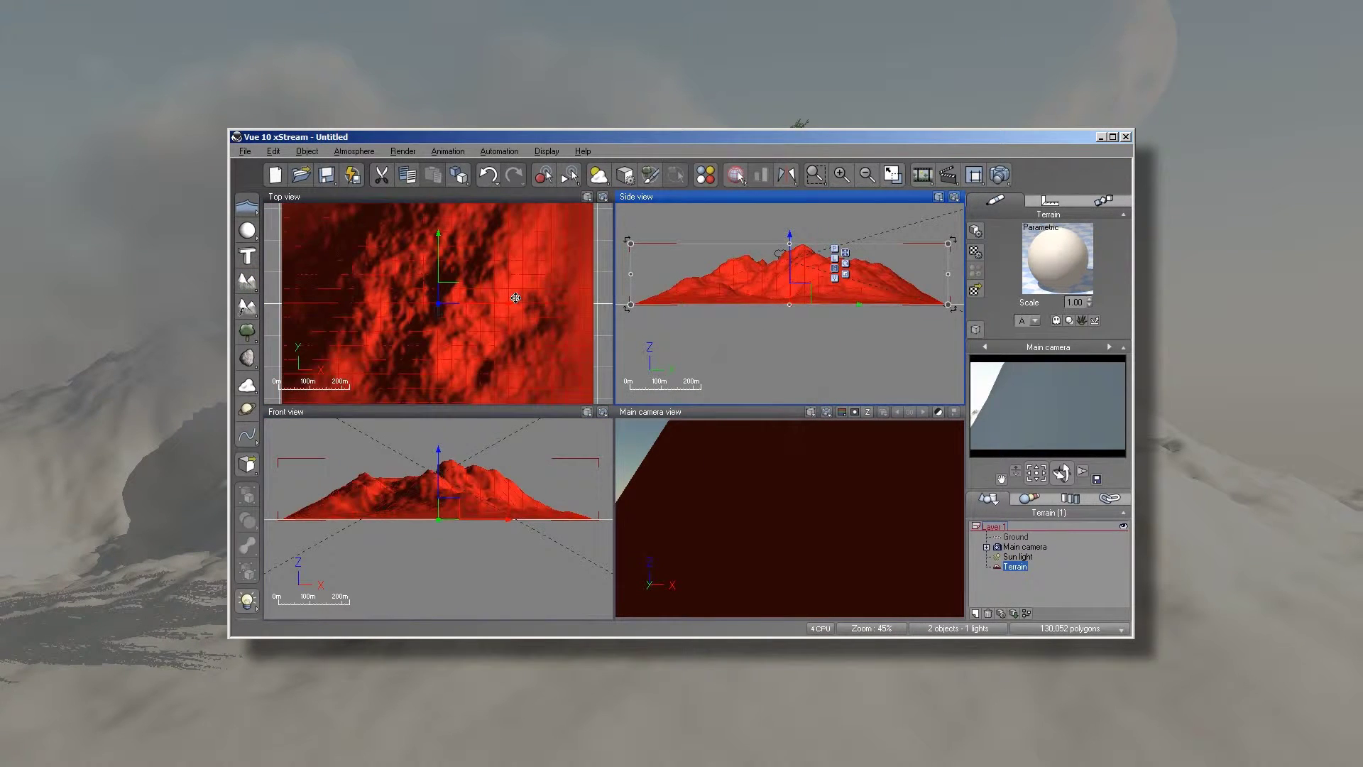
{"action": "scroll", "coordinate": [516, 303], "scroll_direction": "down", "scroll_amount": 3}
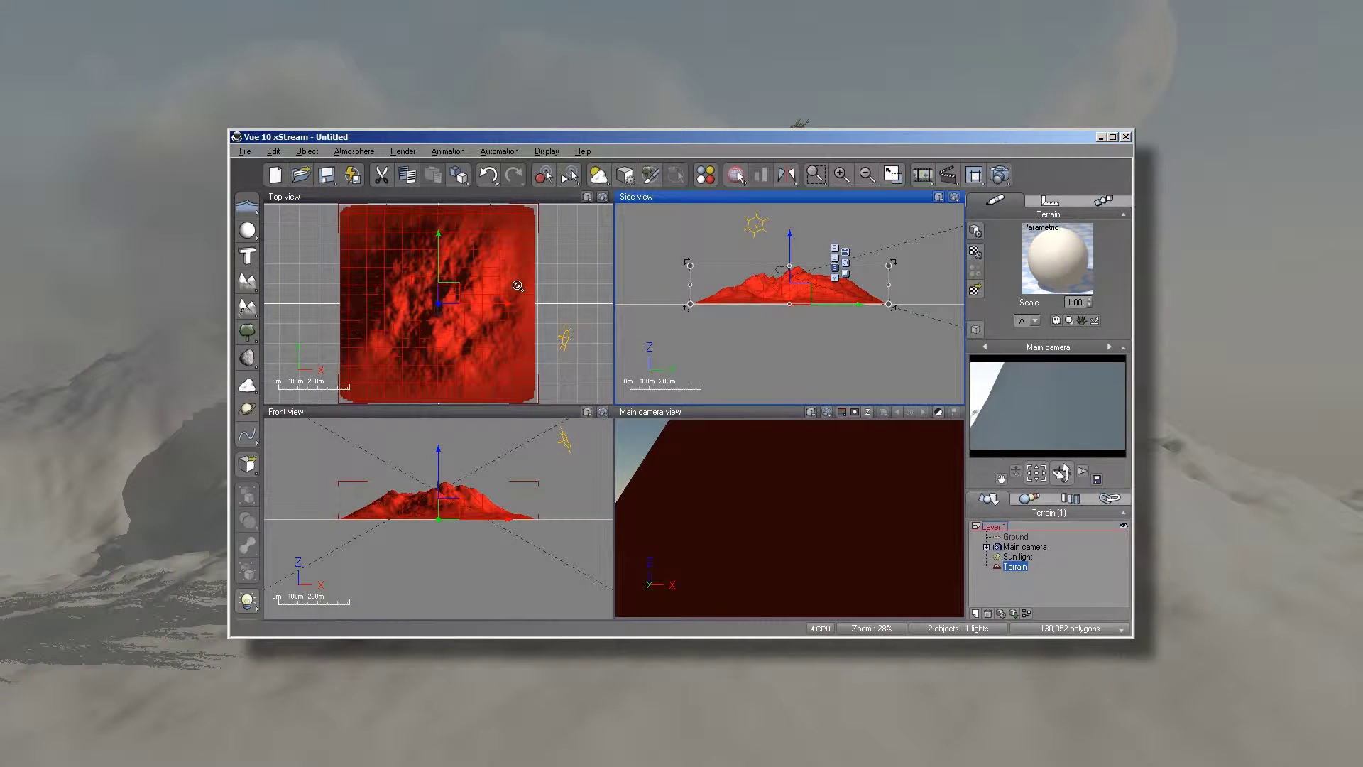
{"action": "mouse_move", "coordinate": [438, 259]}
{"action": "left_mouse_down"}
{"action": "mouse_move", "coordinate": [430, 137]}
{"action": "mouse_move", "coordinate": [436, 173]}
{"action": "left_mouse_up"}
Raise the Main camera in Side view to frame the terrain, then add a Date Palm.
{"action": "left_click", "coordinate": [781, 301]}
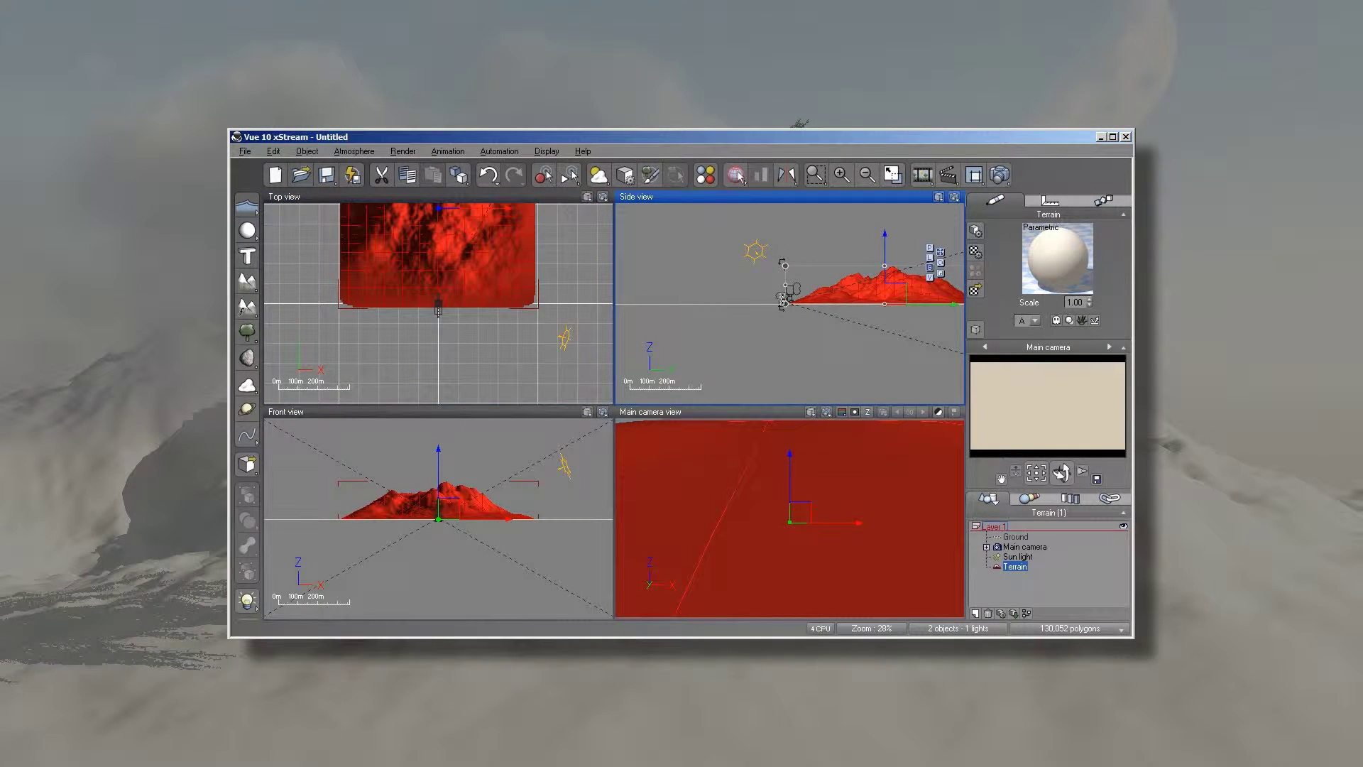
{"action": "left_click", "coordinate": [810, 333]}
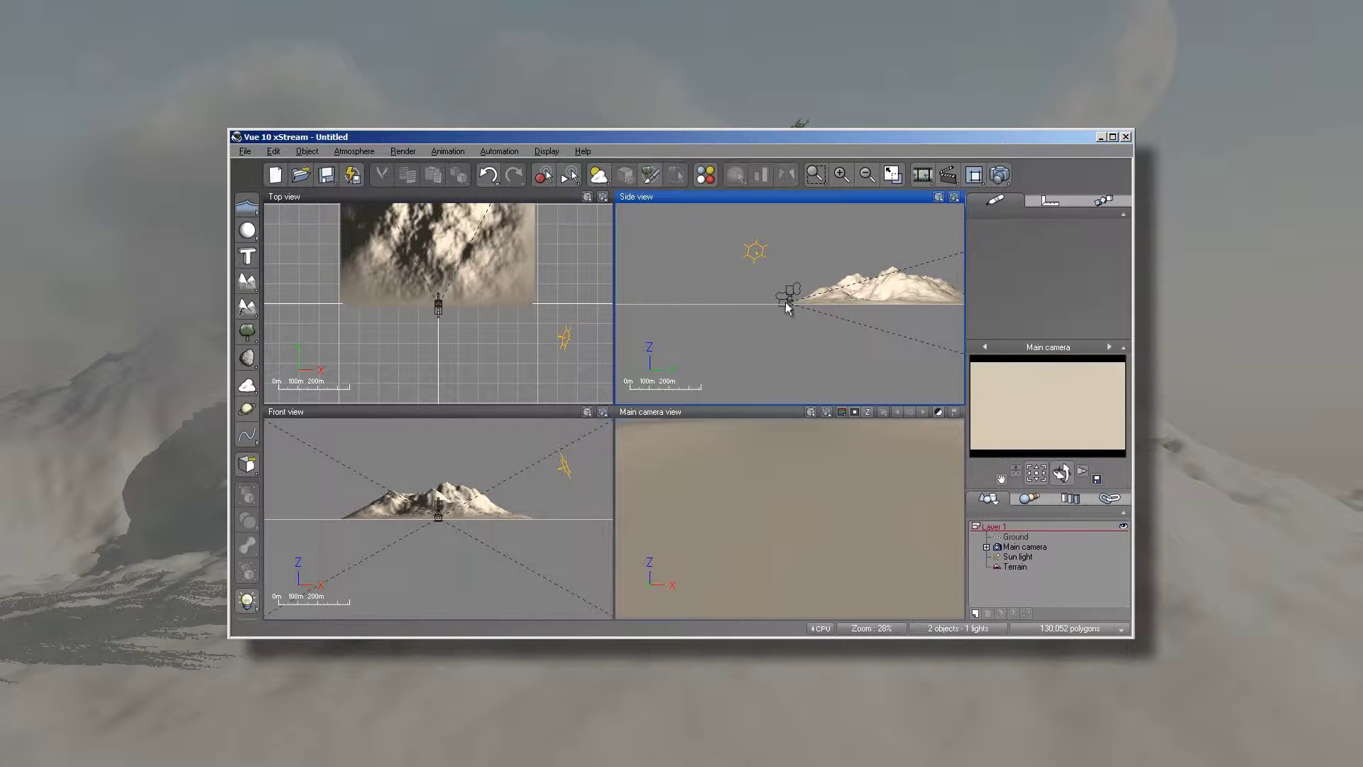
{"action": "left_click", "coordinate": [790, 307]}
{"action": "left_click_drag", "start_coordinate": [790, 302], "coordinate": [767, 273]}
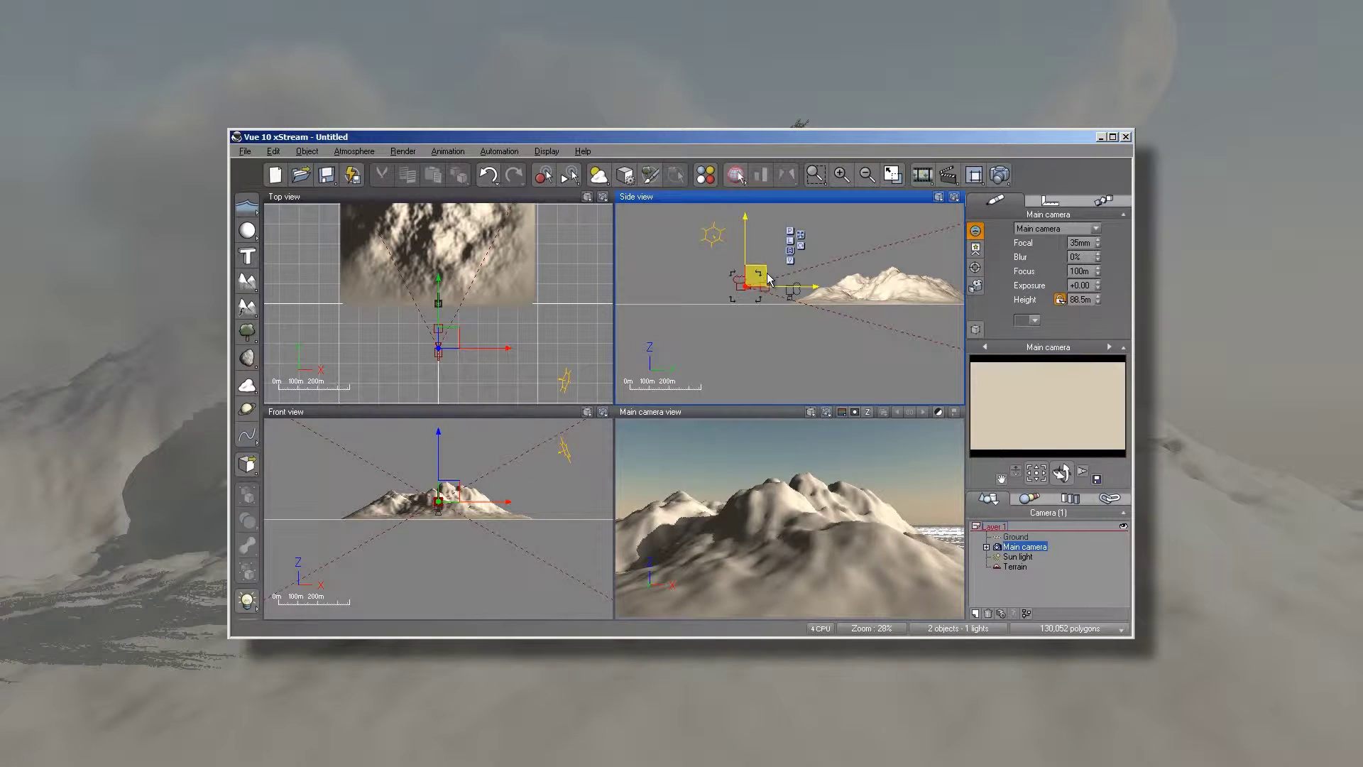
{"action": "left_click", "coordinate": [295, 323]}
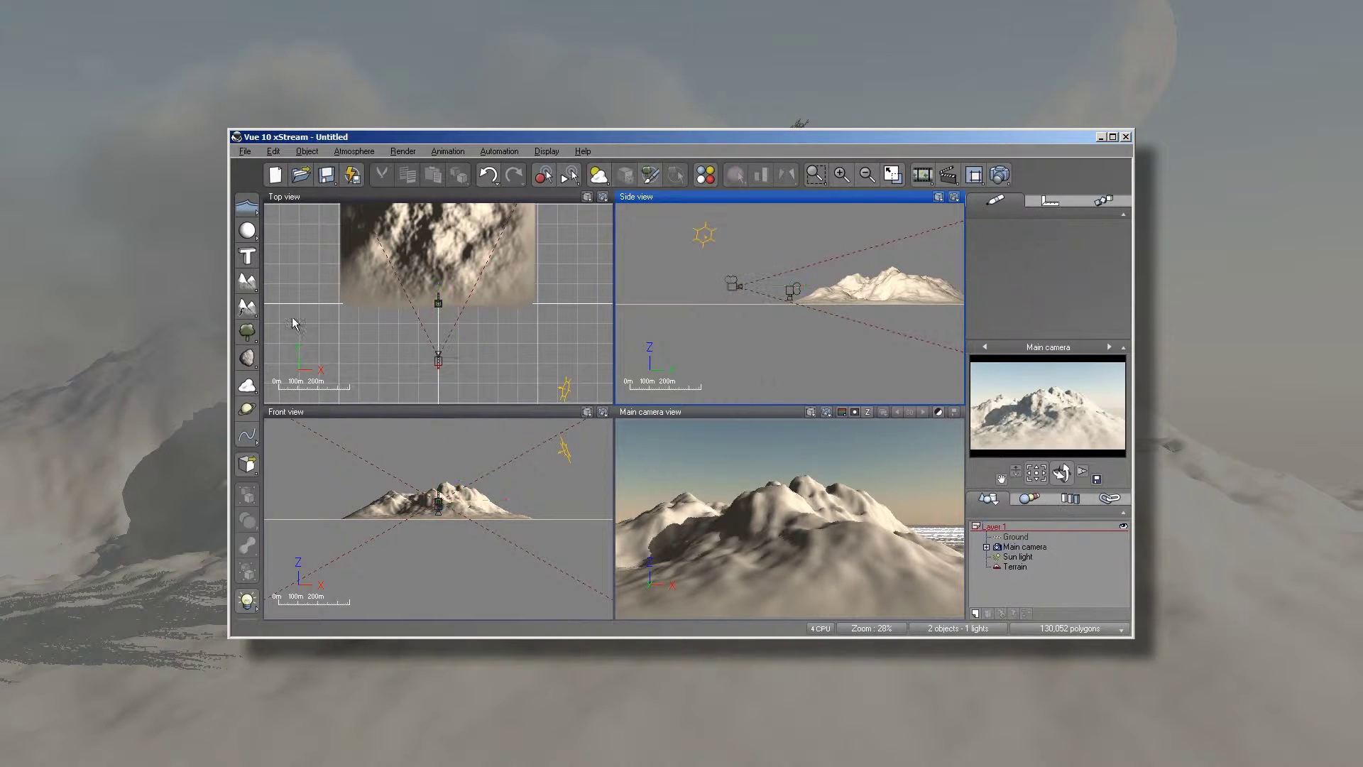
{"action": "left_click", "coordinate": [248, 336]}
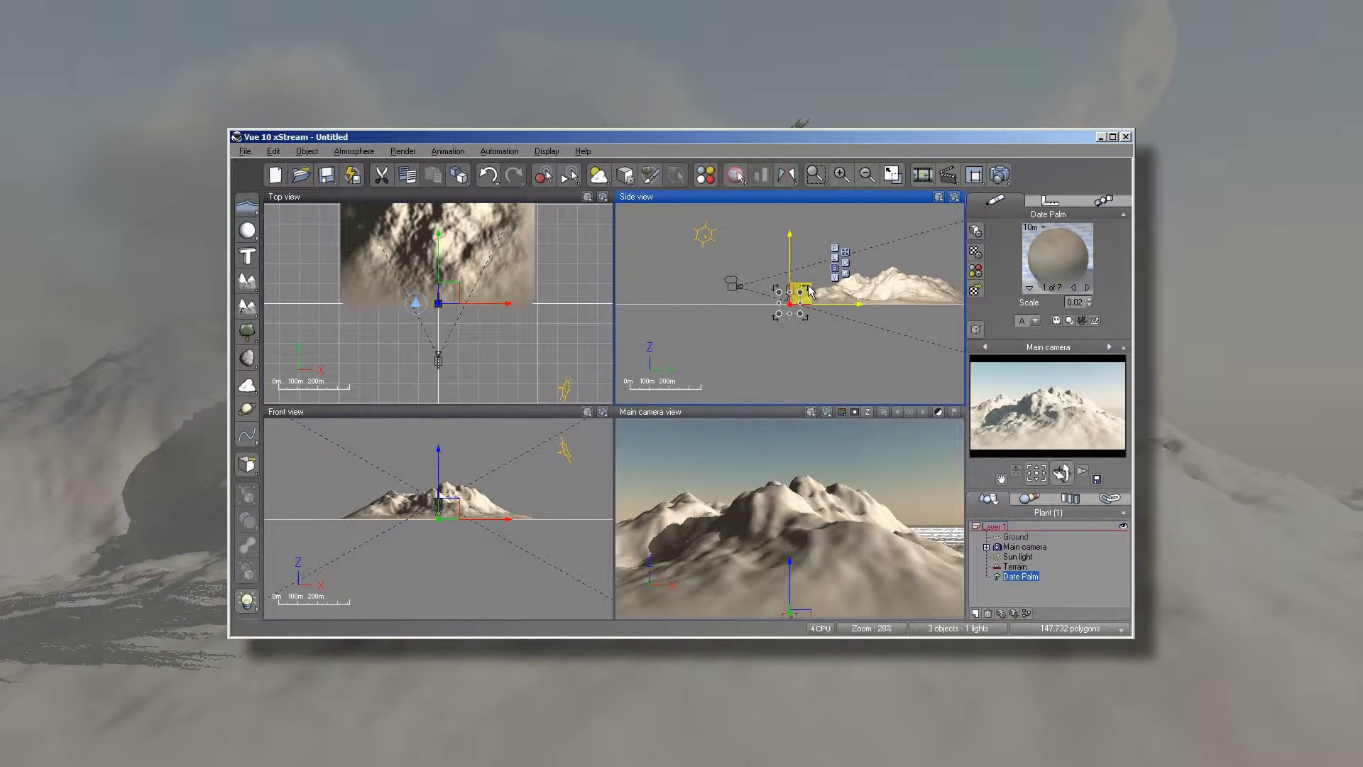
Position the Date Palm on the hillside, centred in front of the main camera.
{"action": "left_click_drag", "start_coordinate": [800, 289], "coordinate": [811, 277]}
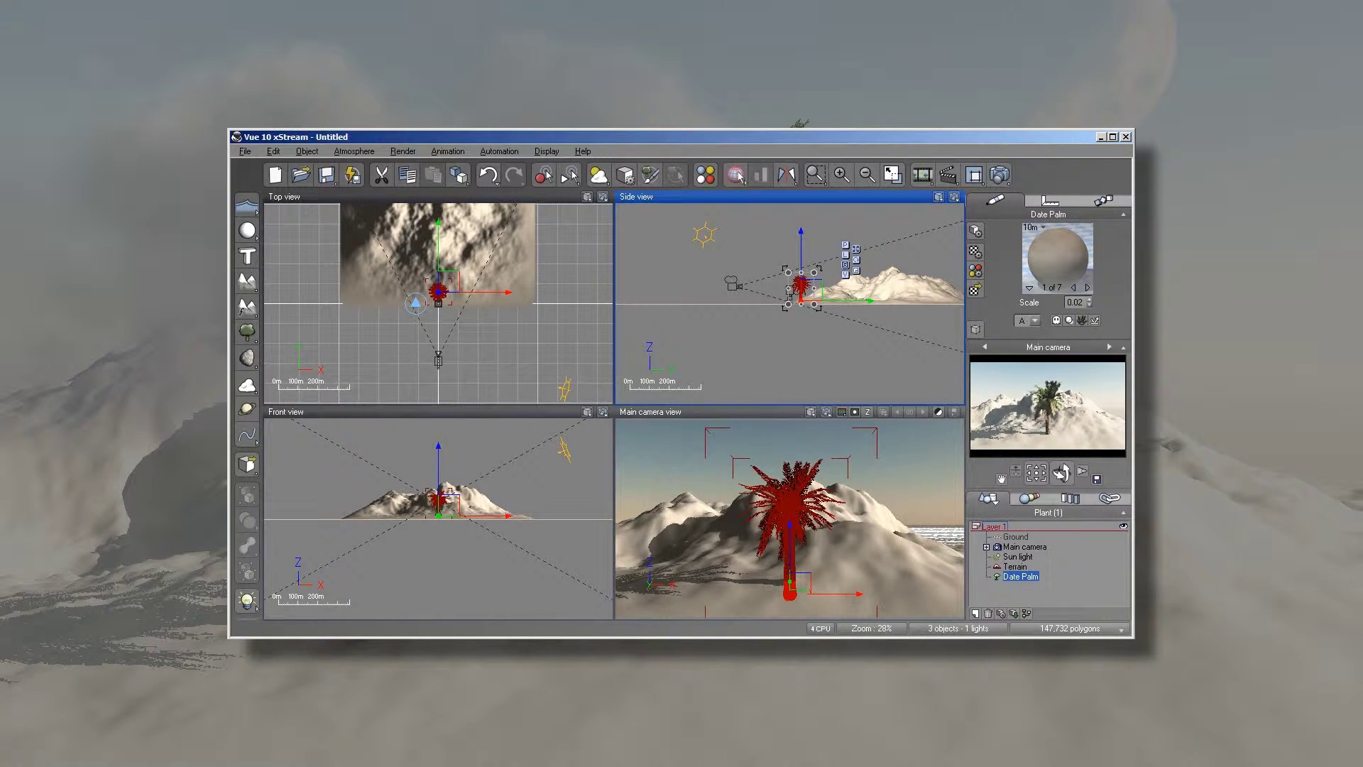
{"action": "left_click", "coordinate": [791, 541]}
{"action": "left_click_drag", "start_coordinate": [792, 540], "coordinate": [793, 535]}
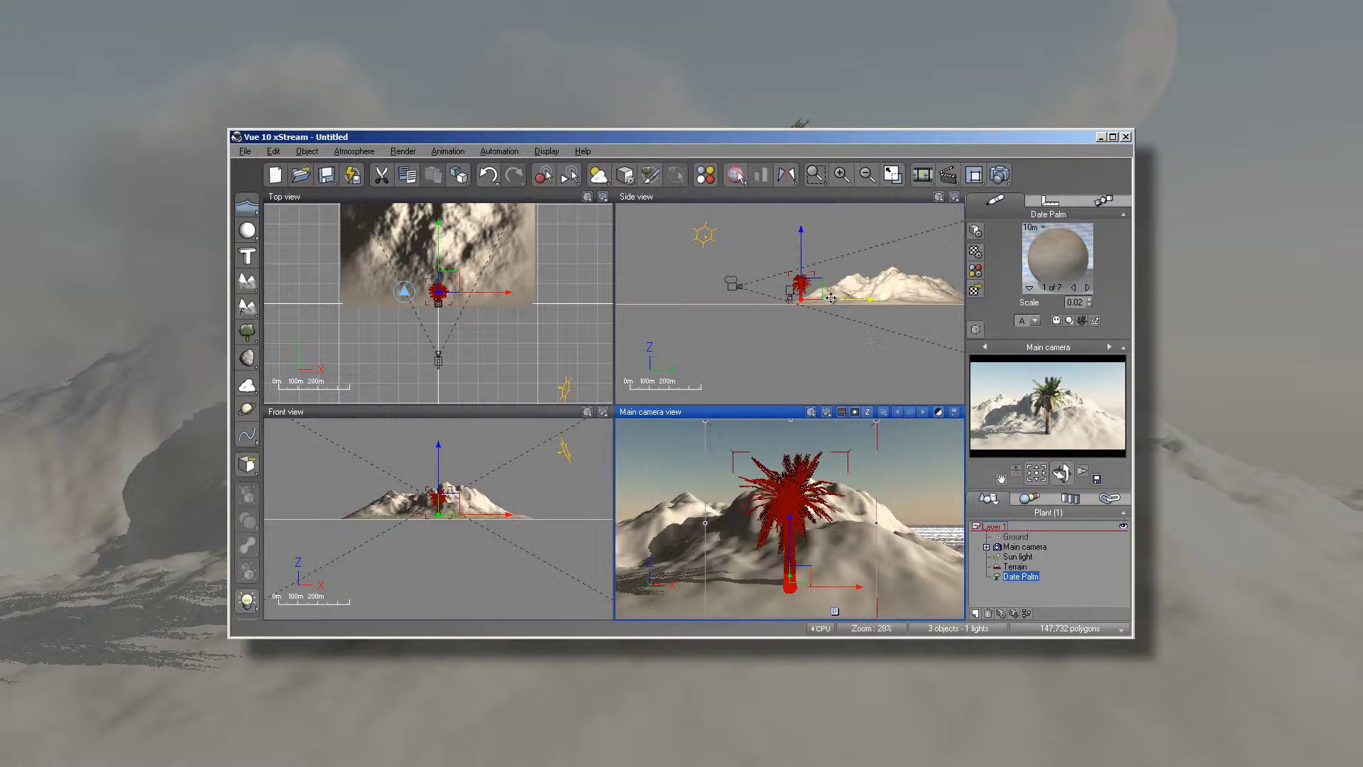
{"action": "left_click_drag", "start_coordinate": [831, 299], "coordinate": [831, 299]}
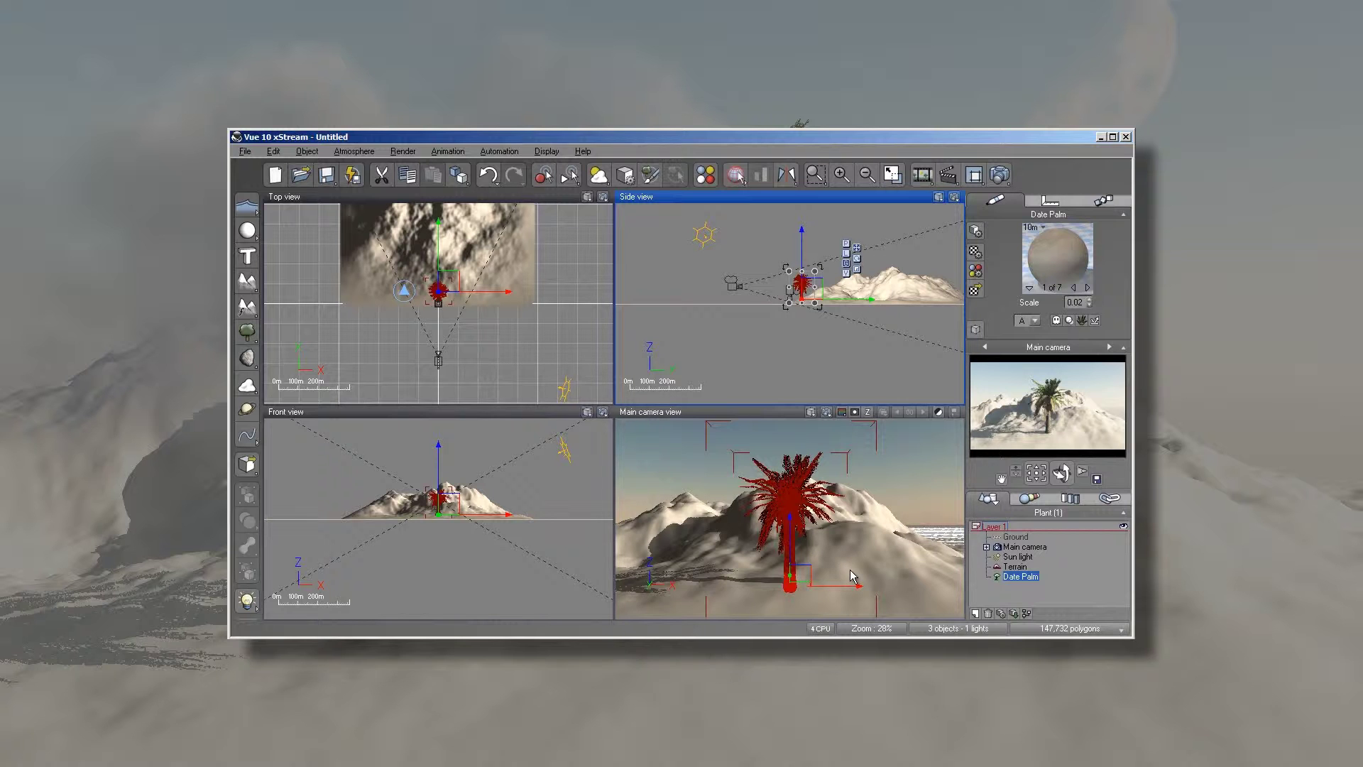
{"action": "left_click", "coordinate": [750, 356]}
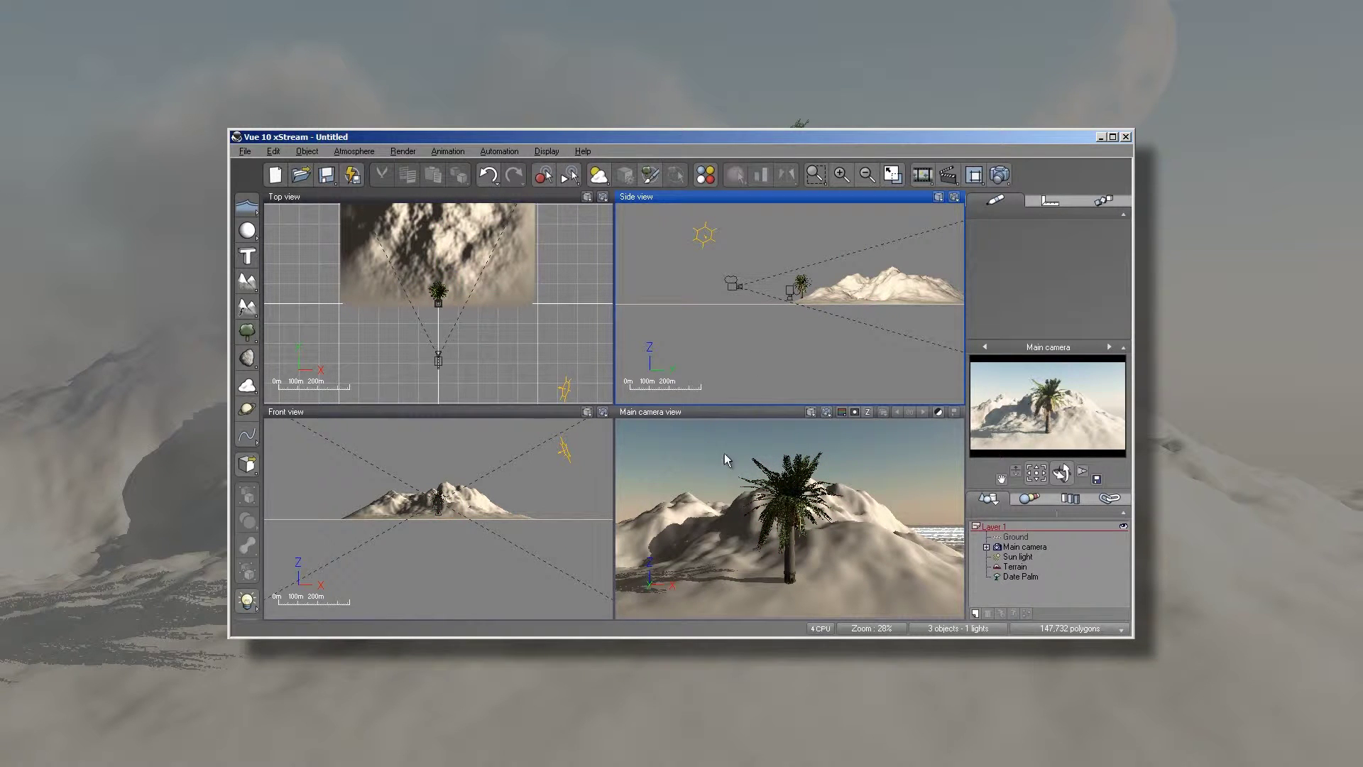
Add a Josephine Falls Stone and move it in front of the palm.
{"action": "left_click", "coordinate": [247, 357]}
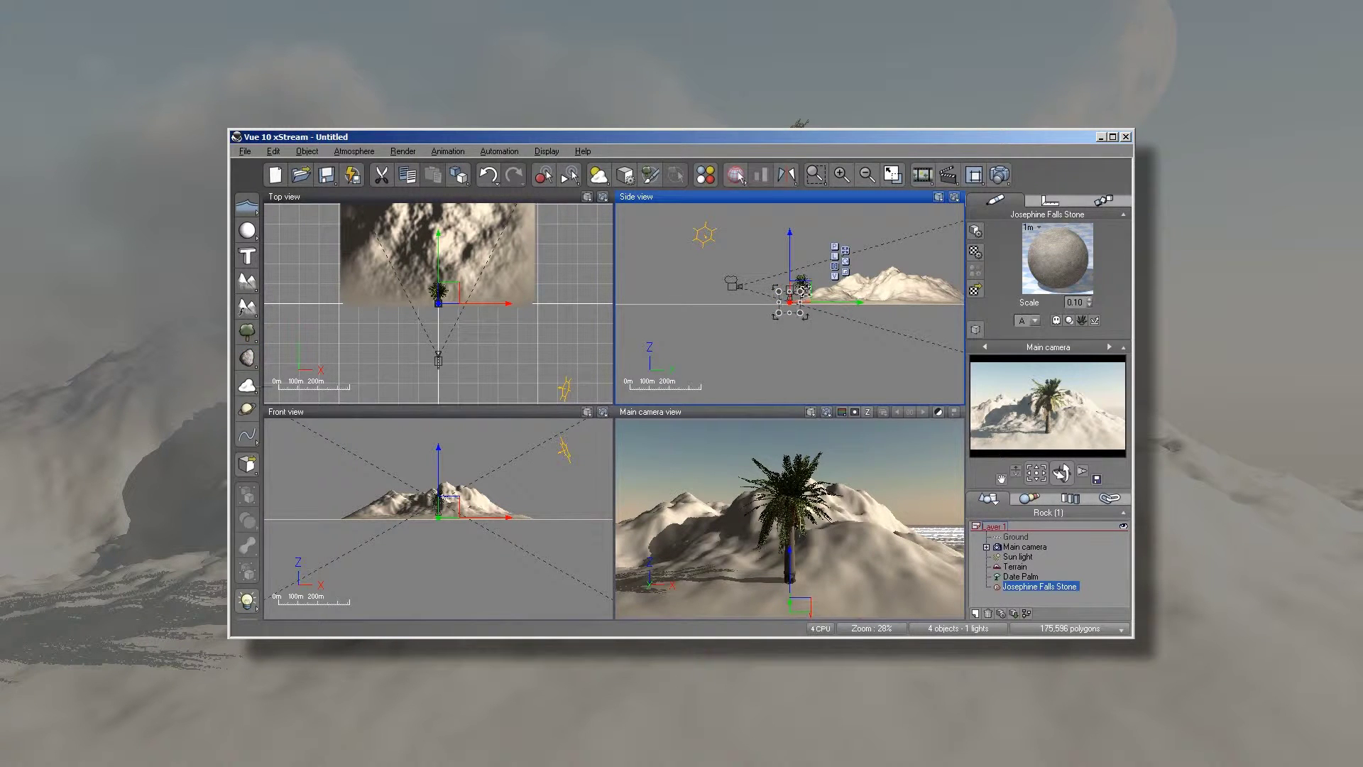
{"action": "left_click_drag", "start_coordinate": [811, 301], "coordinate": [815, 298]}
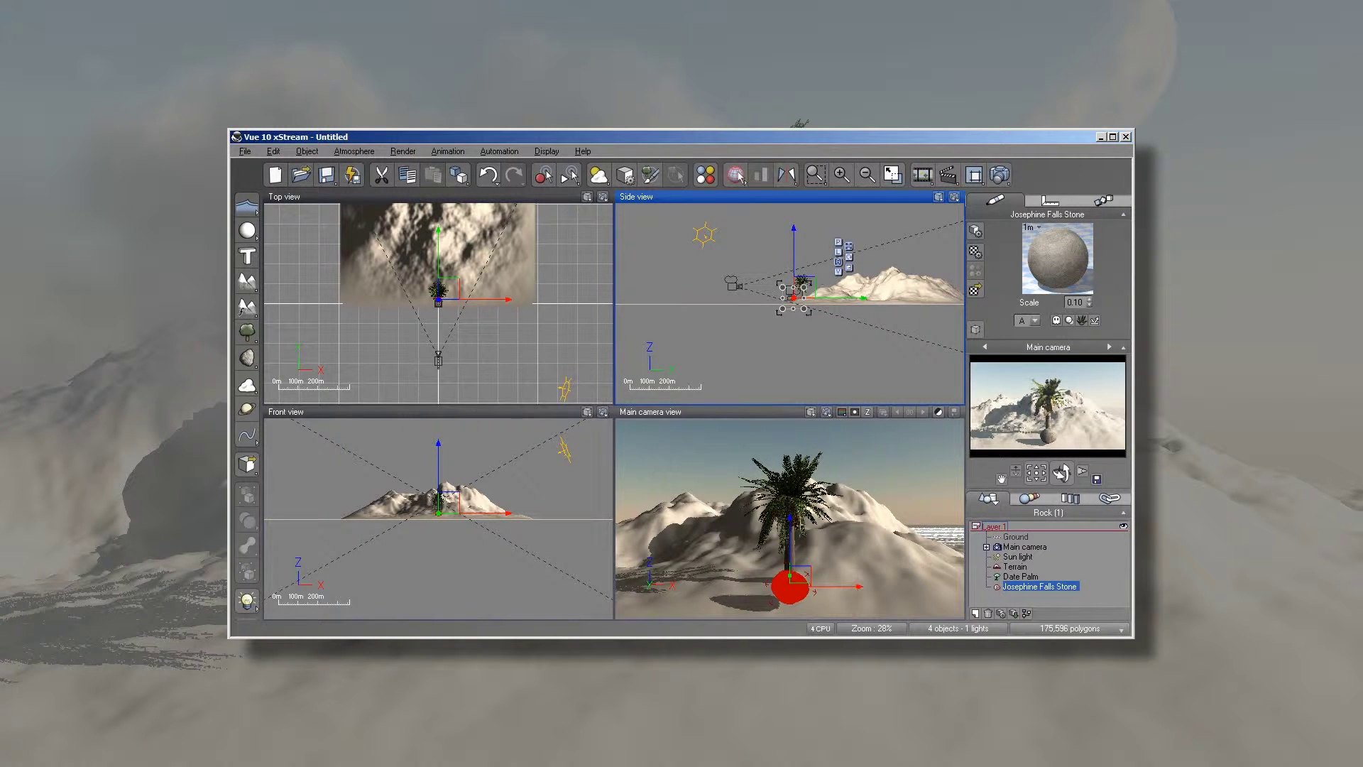
{"action": "left_click", "coordinate": [813, 334]}
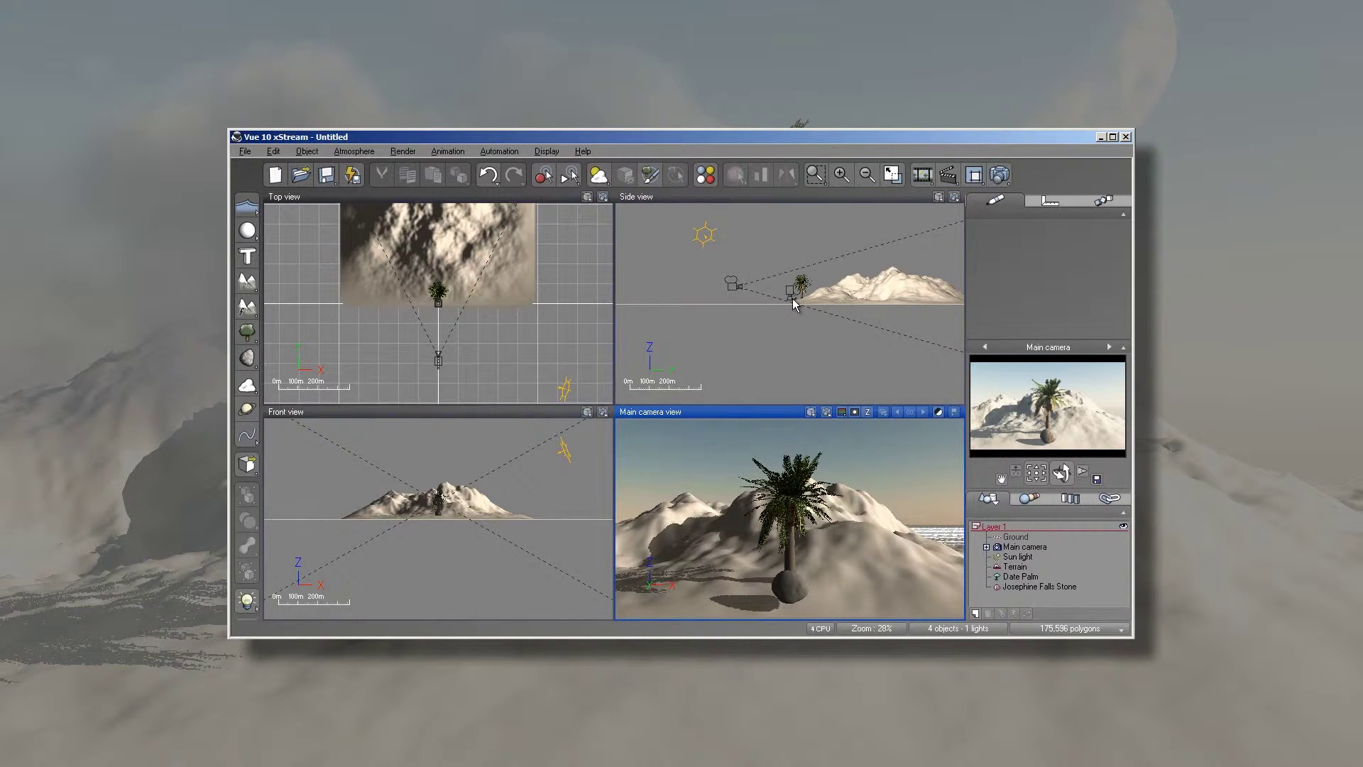
{"action": "left_click", "coordinate": [825, 235]}
{"action": "left_click", "coordinate": [793, 308]}
{"action": "left_click", "coordinate": [806, 252]}
{"action": "left_click", "coordinate": [794, 307]}
Shift the stone back and rightward beside the palm, then add a Dark and Rough cloud.
{"action": "left_click", "coordinate": [803, 290]}
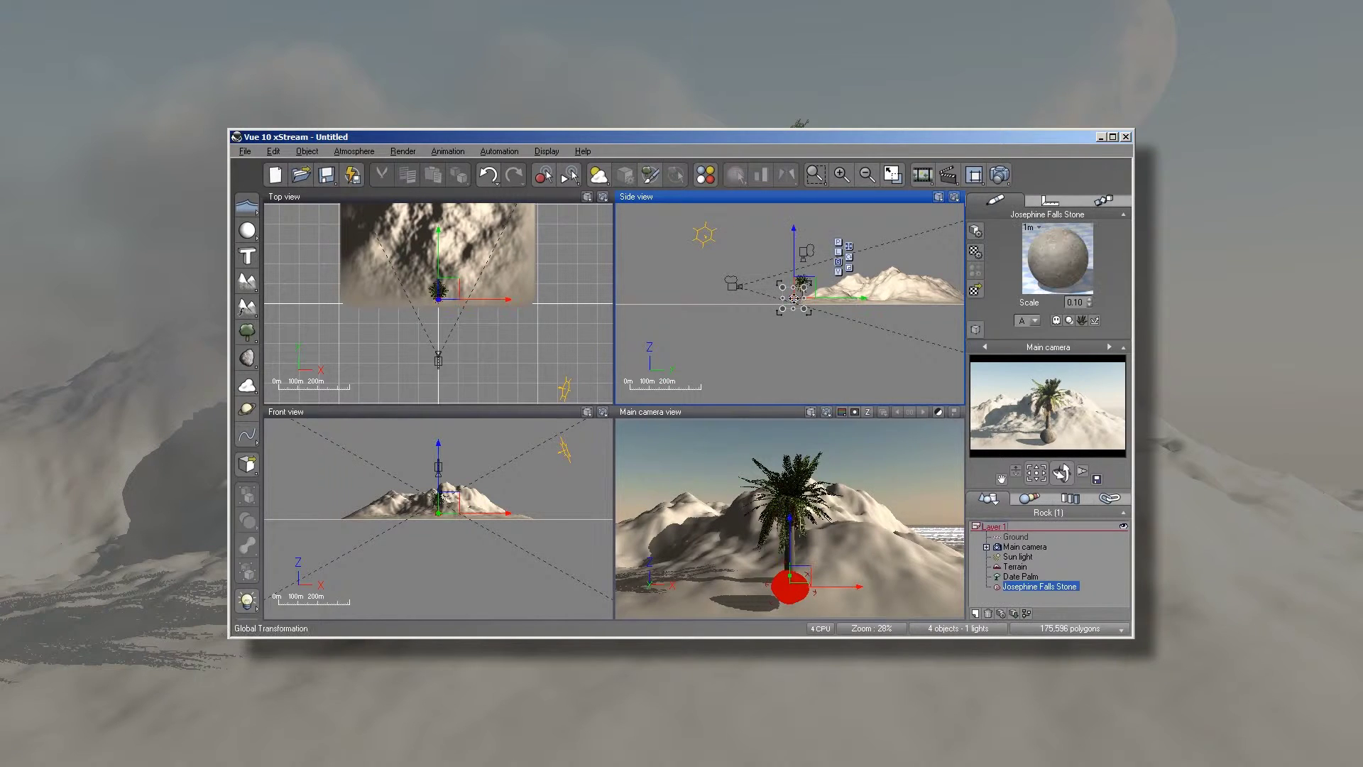
{"action": "mouse_move", "coordinate": [814, 284]}
{"action": "left_mouse_down"}
{"action": "mouse_move", "coordinate": [836, 280]}
{"action": "mouse_move", "coordinate": [813, 284]}
{"action": "left_mouse_up"}
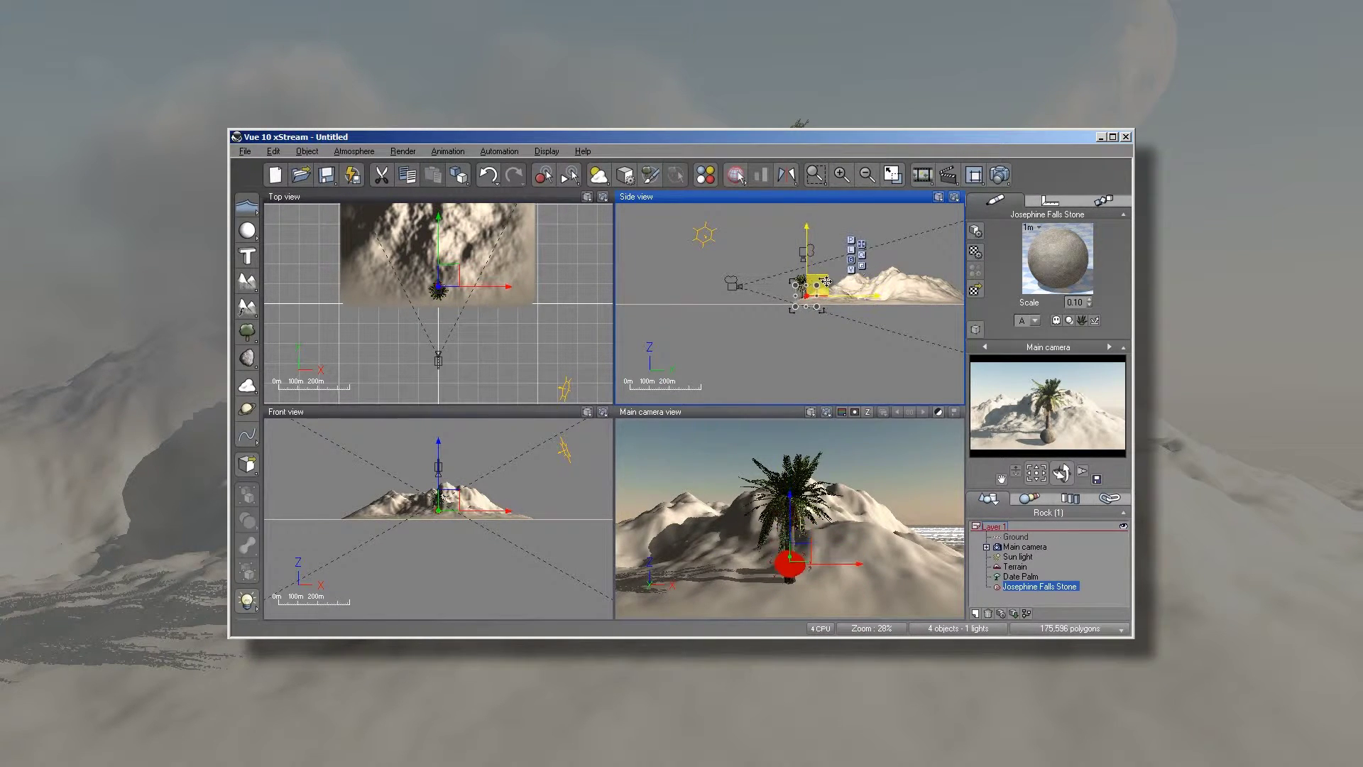
{"action": "left_click_drag", "start_coordinate": [496, 289], "coordinate": [508, 292]}
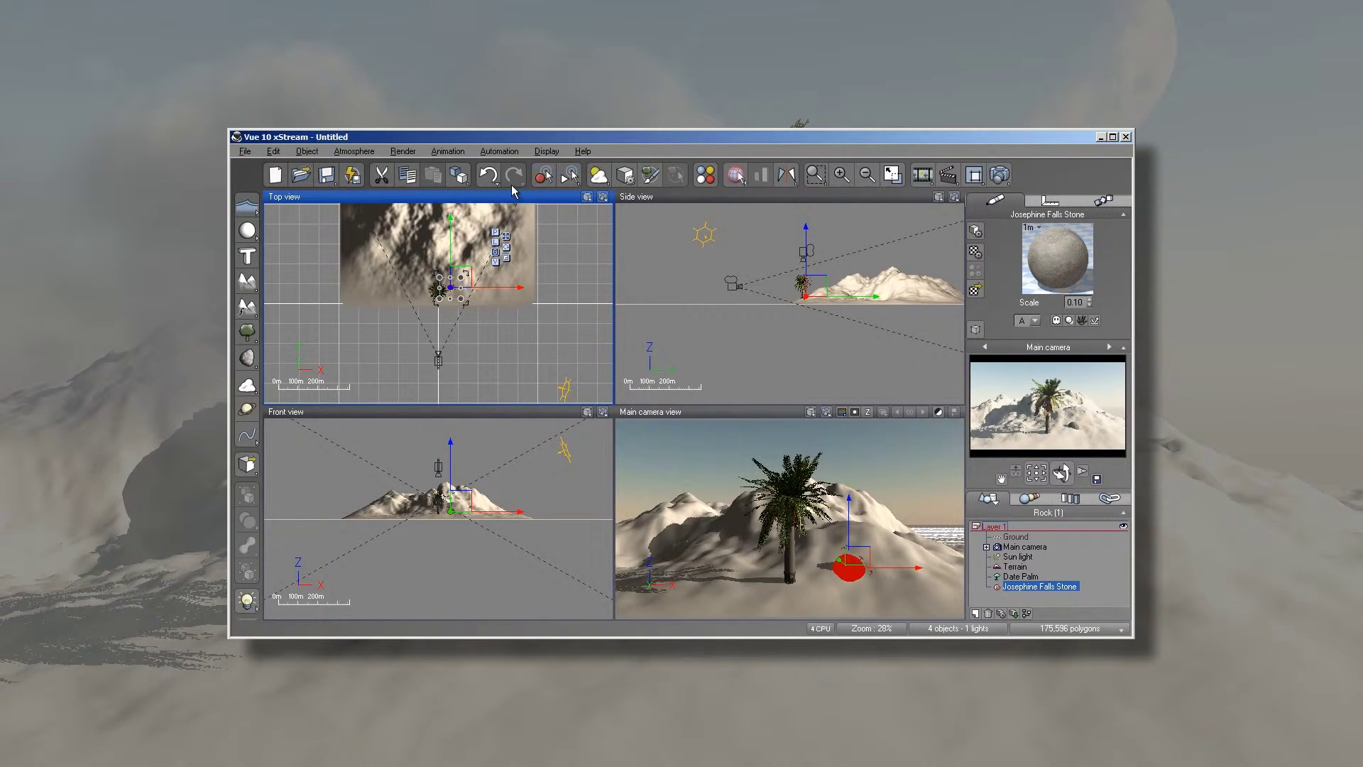
{"action": "left_click", "coordinate": [823, 288]}
{"action": "left_click_drag", "start_coordinate": [824, 287], "coordinate": [828, 284]}
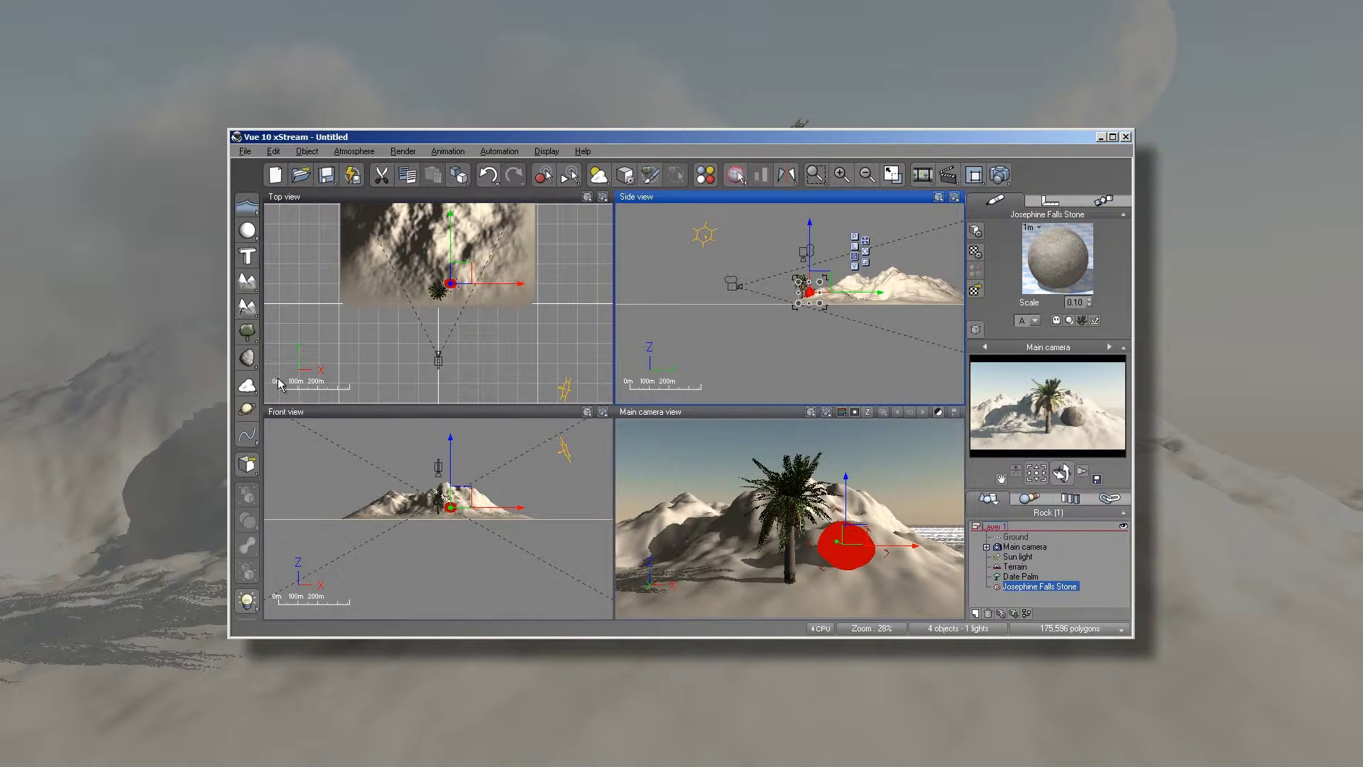
{"action": "left_click", "coordinate": [247, 386]}
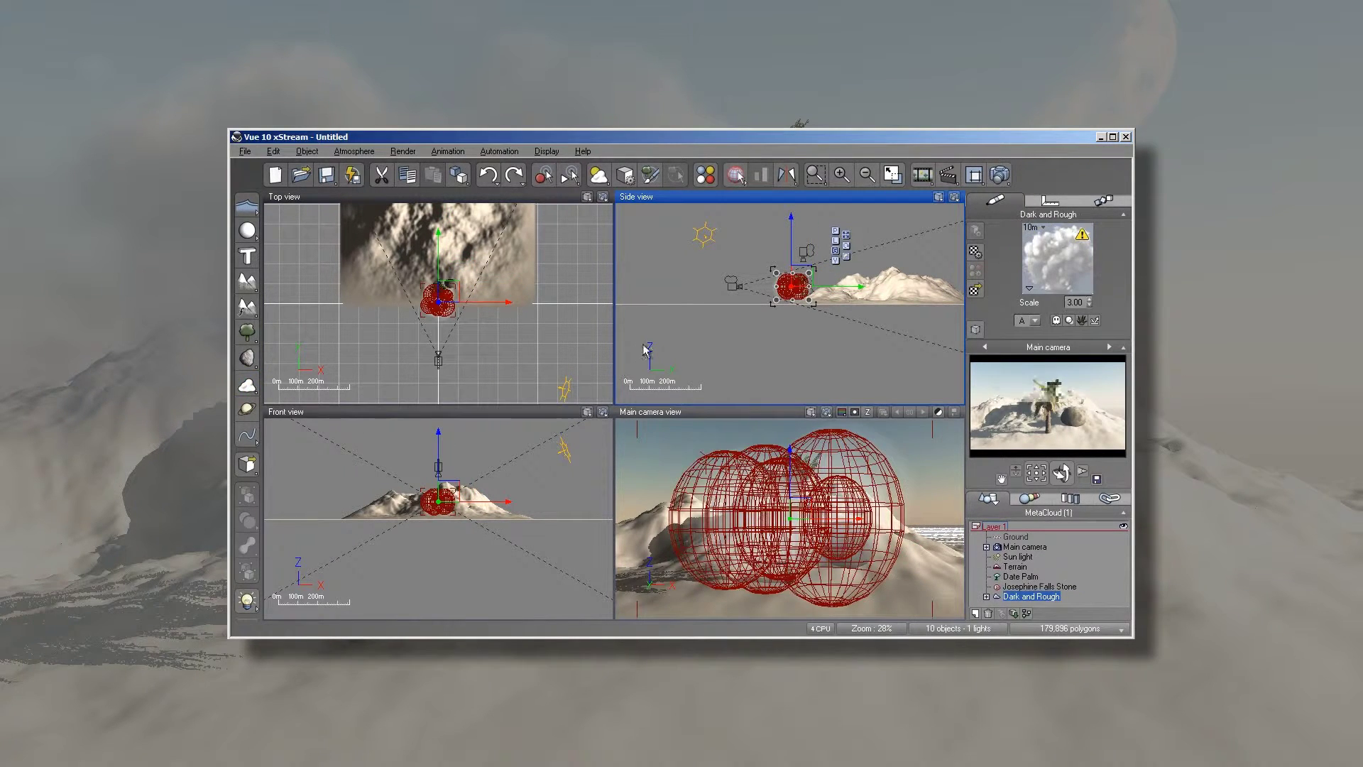
Move the Dark and Rough cloud left and higher above the ground, then add a Planet.
{"action": "left_click_drag", "start_coordinate": [820, 518], "coordinate": [693, 473]}
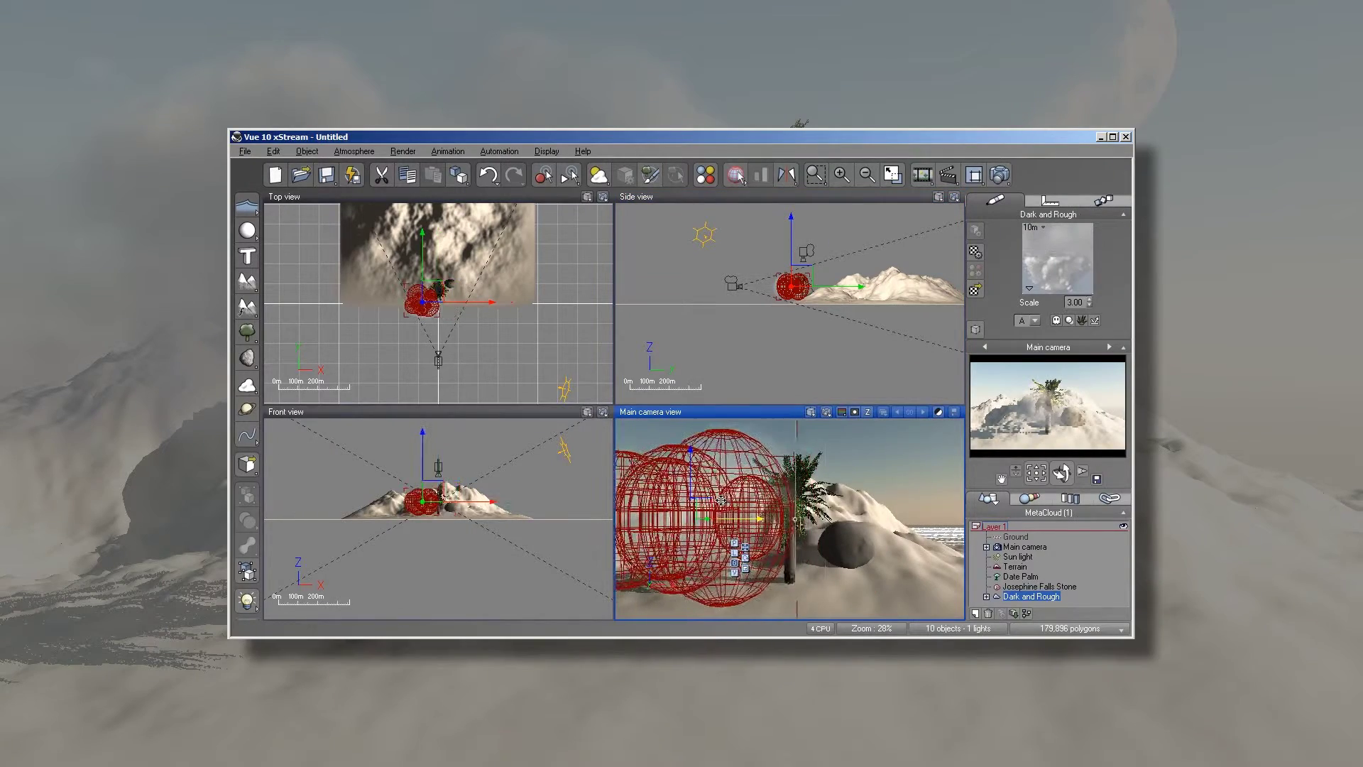
{"action": "mouse_move", "coordinate": [808, 287]}
{"action": "left_mouse_down"}
{"action": "mouse_move", "coordinate": [820, 263]}
{"action": "mouse_move", "coordinate": [816, 282]}
{"action": "left_mouse_up"}
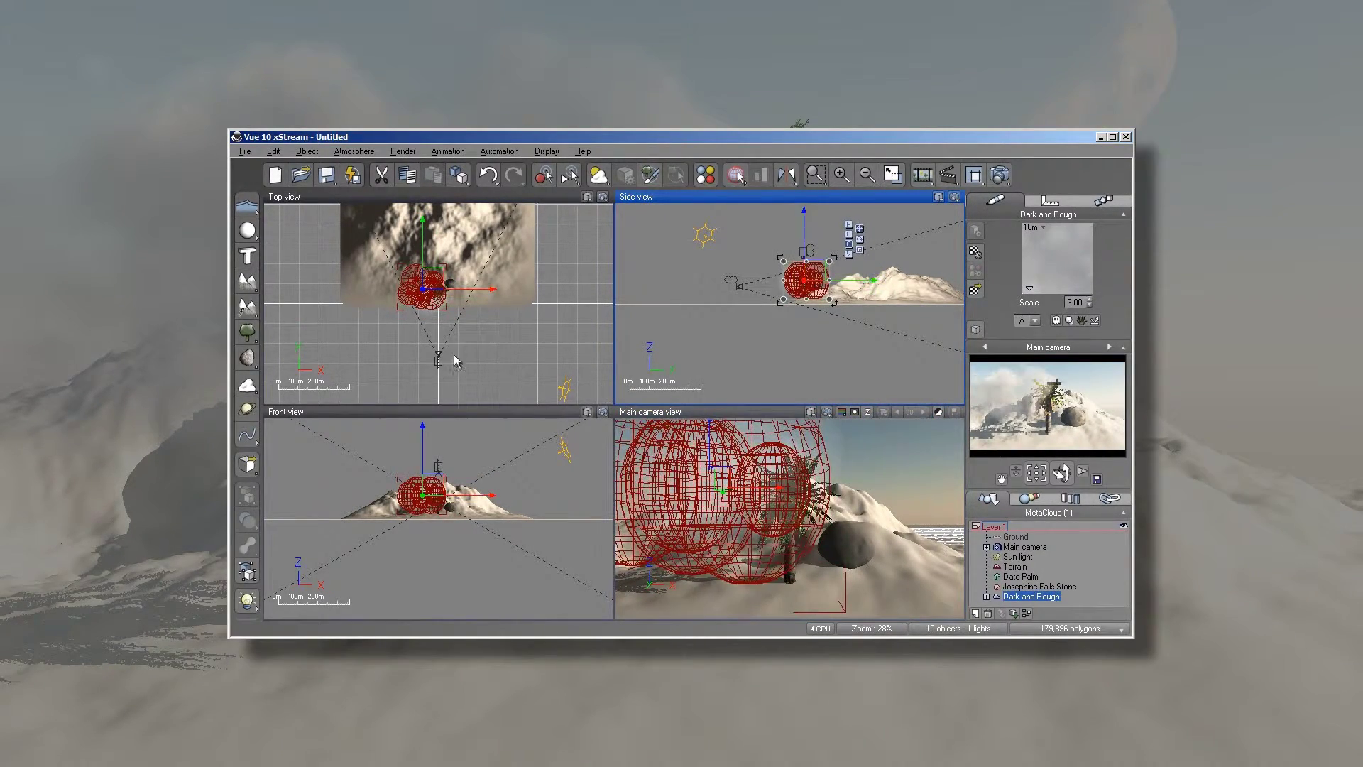
{"action": "left_click", "coordinate": [248, 410]}
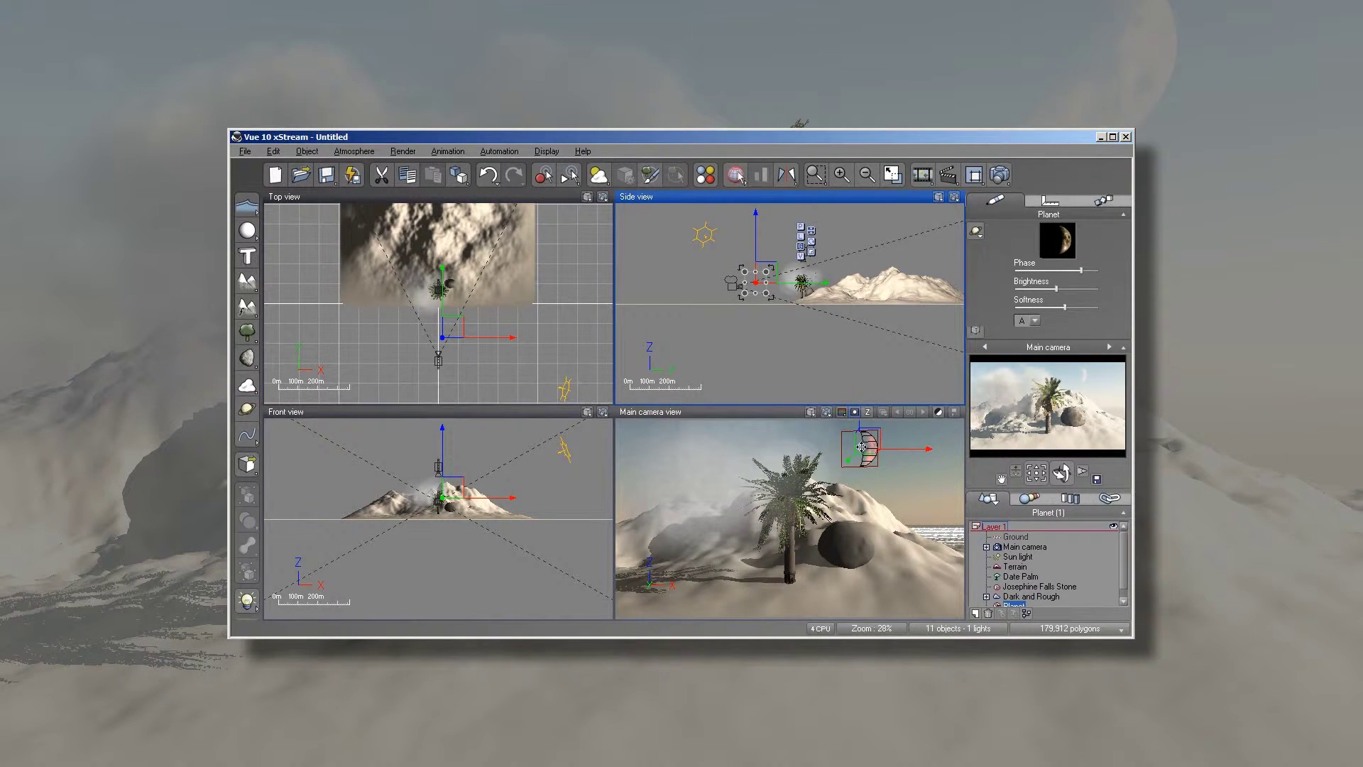
Move the planet right into the upper sky as a crescent moon, undoing a trial rotation.
{"action": "left_click", "coordinate": [873, 440]}
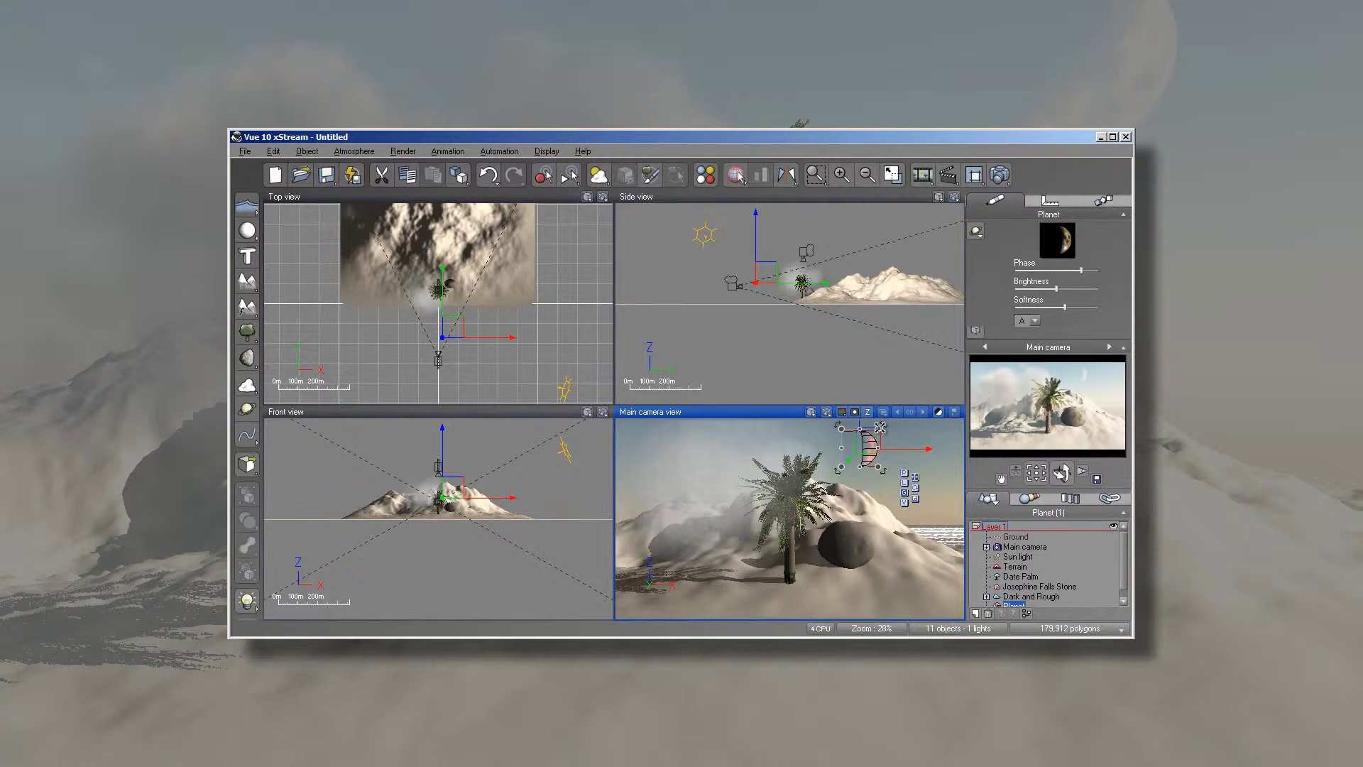
{"action": "left_click_drag", "start_coordinate": [880, 428], "coordinate": [904, 424]}
{"action": "left_click", "coordinate": [930, 476]}
{"action": "left_click_drag", "start_coordinate": [913, 431], "coordinate": [922, 453]}
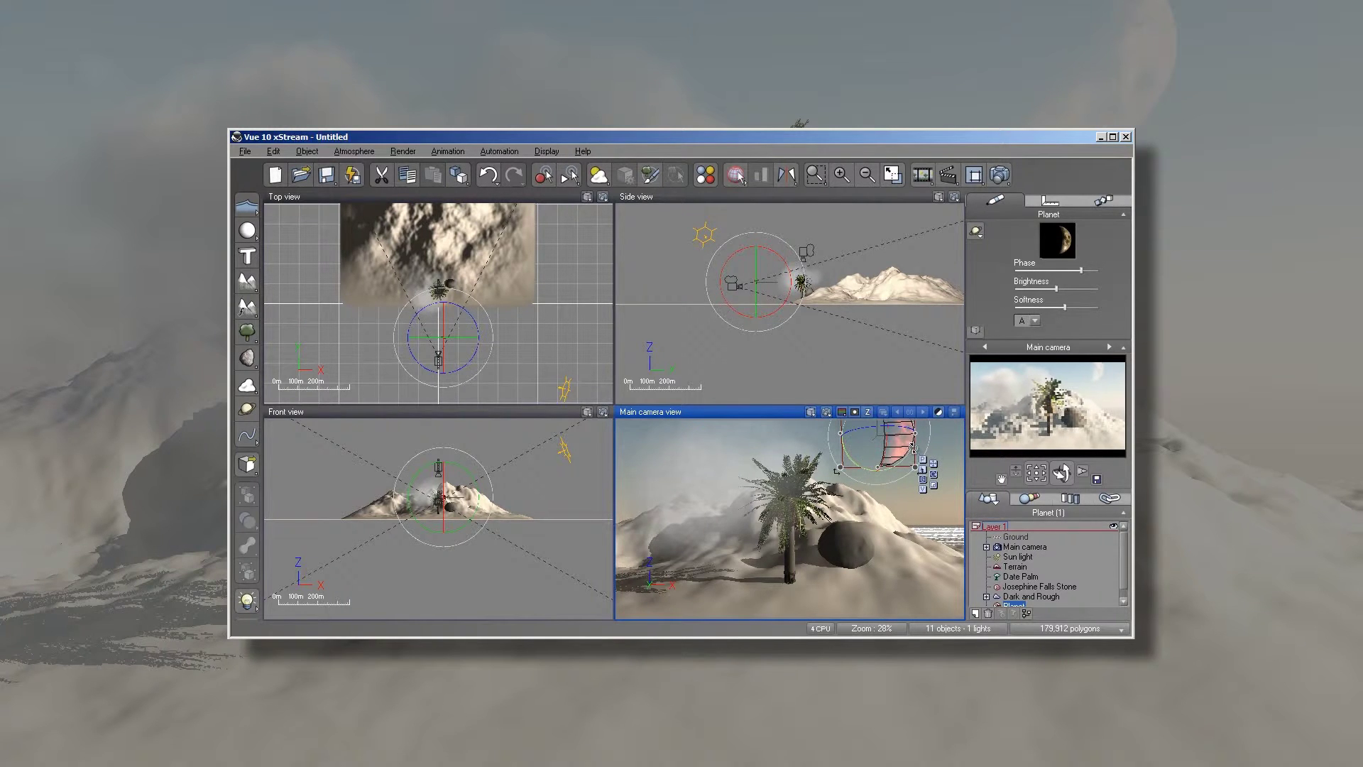
{"action": "key", "text": "ctrl+z"}
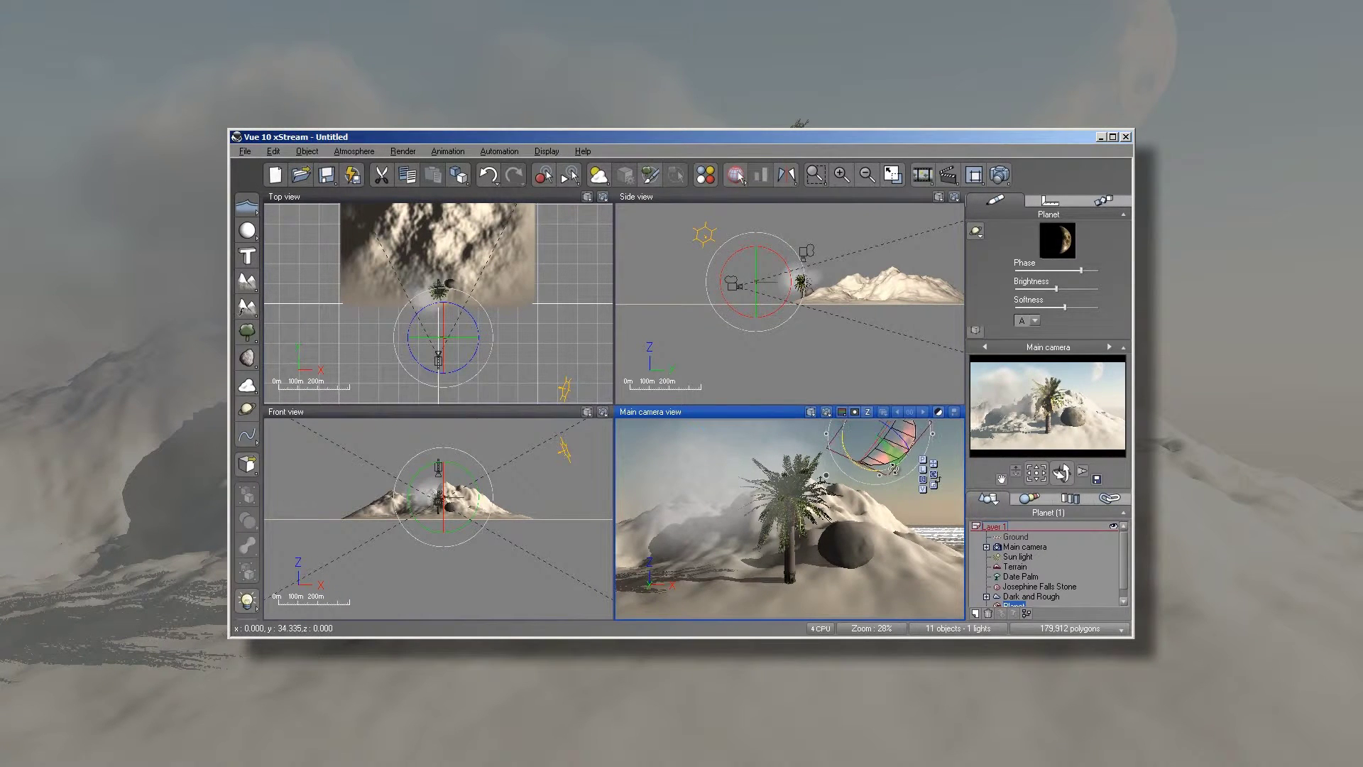
{"action": "left_click", "coordinate": [939, 540]}
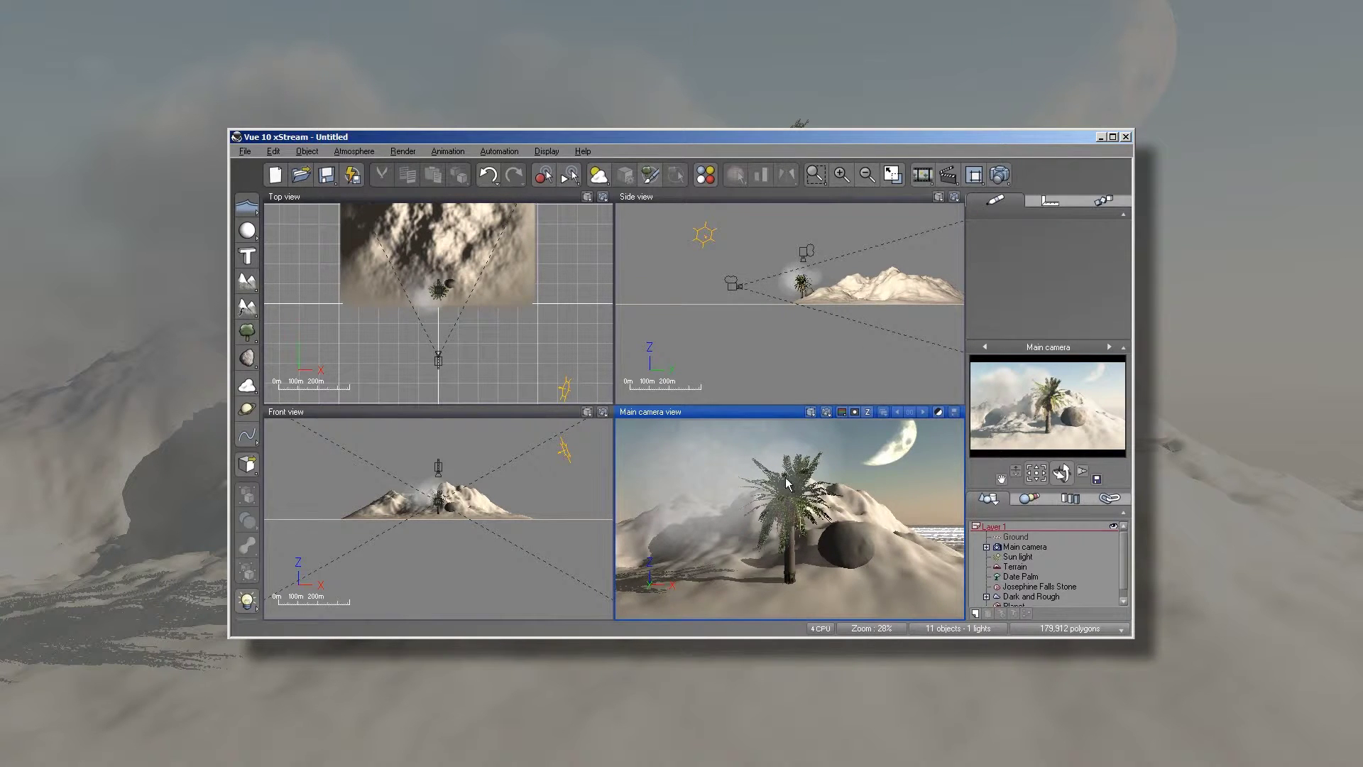
Render the scene to a screen window, overwriting the existing Untitled.bmp.
{"action": "left_click", "coordinate": [1002, 178]}
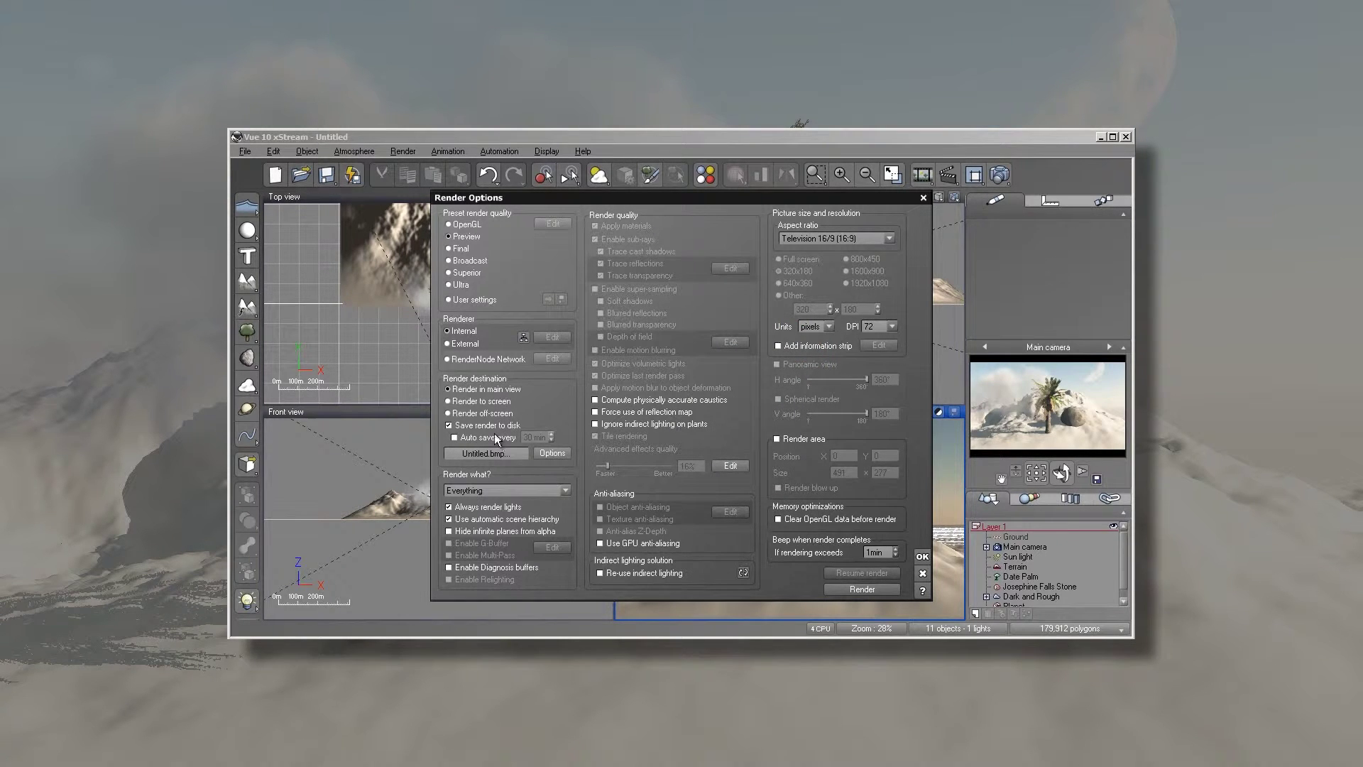
{"action": "left_click", "coordinate": [450, 402]}
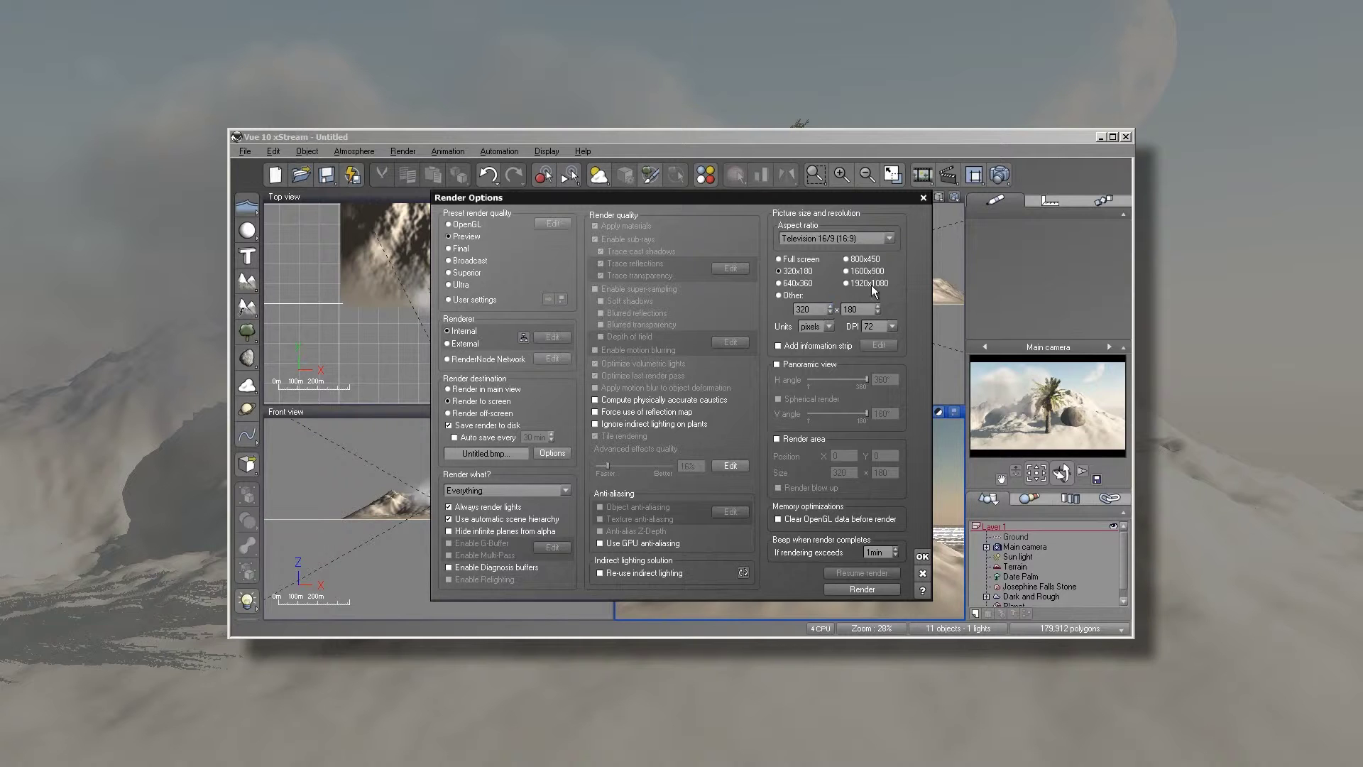
{"action": "left_click", "coordinate": [925, 559]}
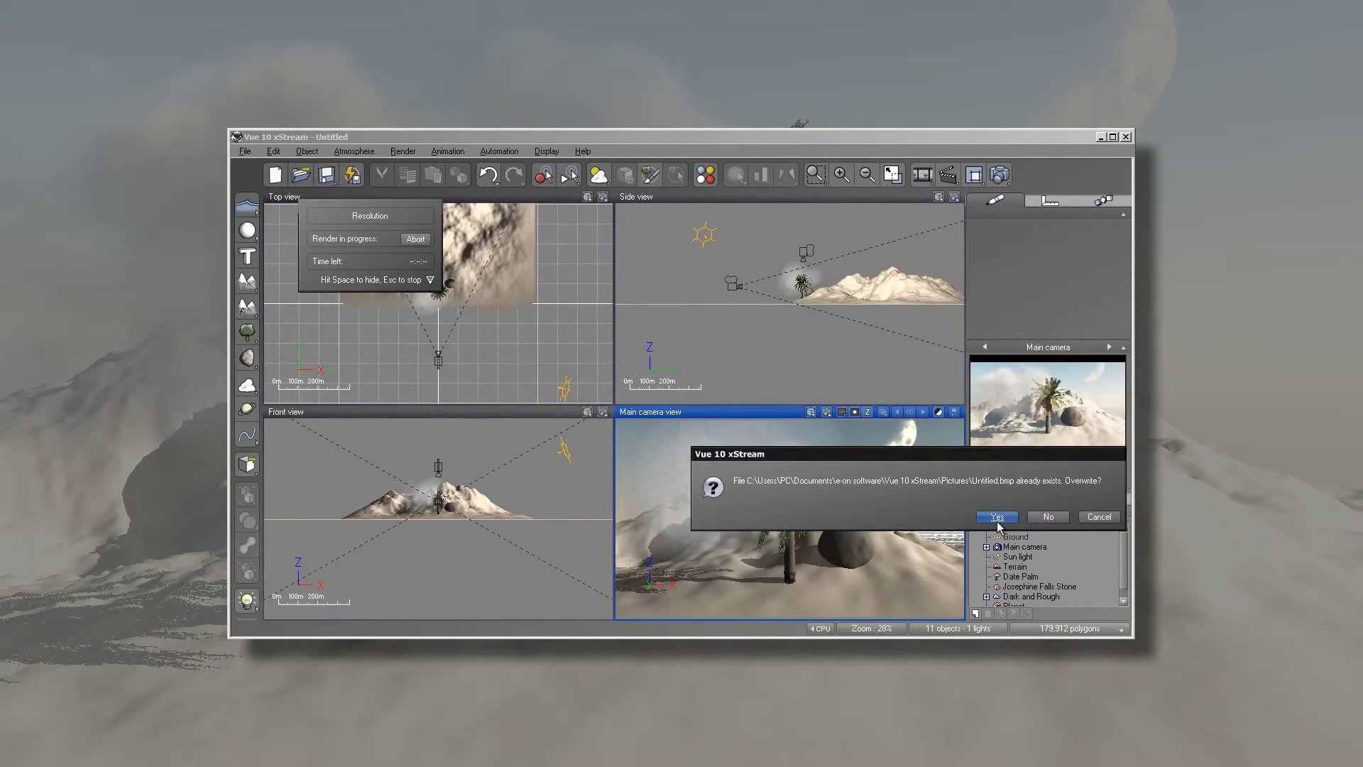
{"action": "left_click", "coordinate": [997, 517]}
{"action": "left_click_drag", "start_coordinate": [821, 244], "coordinate": [666, 201]}
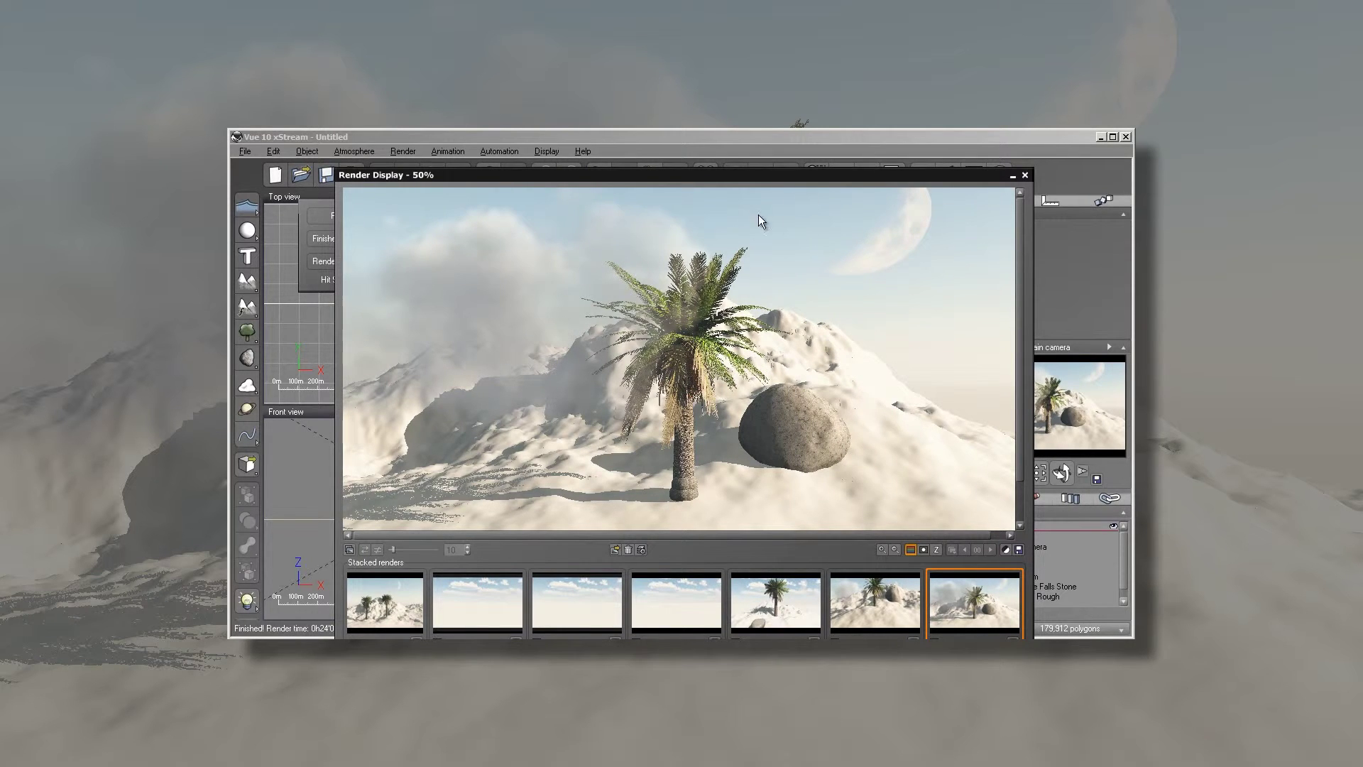
{"action": "left_click_drag", "start_coordinate": [732, 173], "coordinate": [709, 173]}
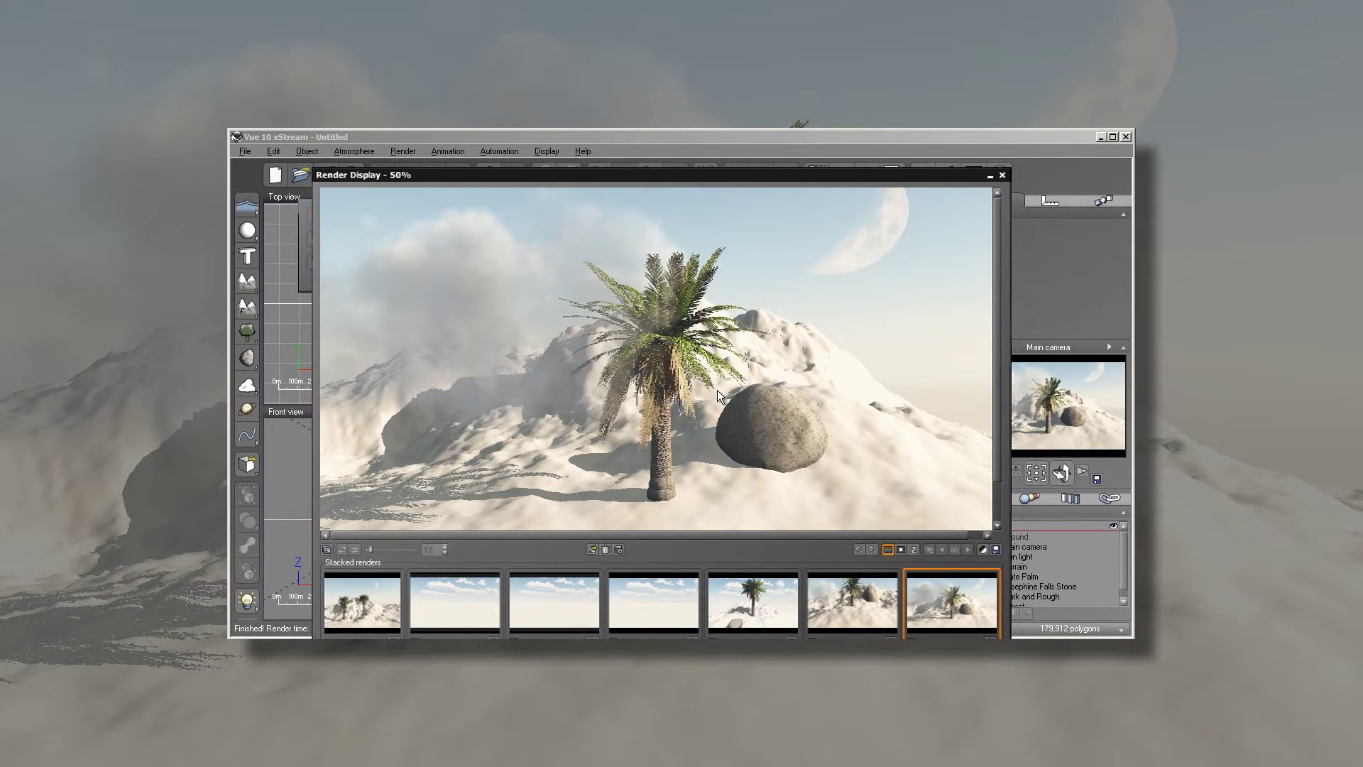